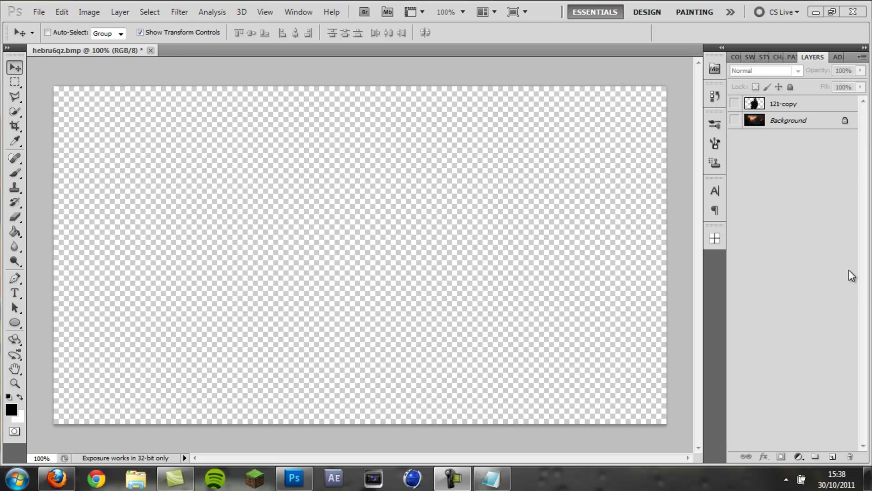
- Bring the Photoshop window with hebru6qz.bmp to the front
click(787, 216)
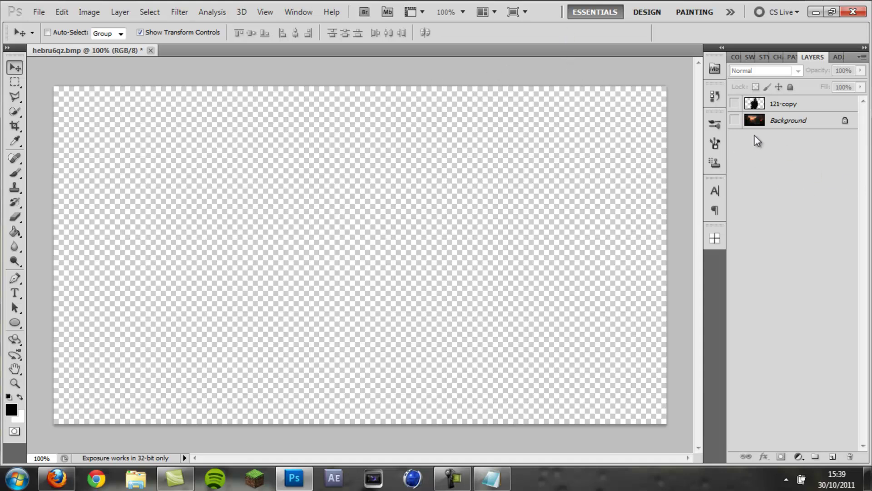
- Show the burning city background and convert it into editable Layer 0
click(734, 120)
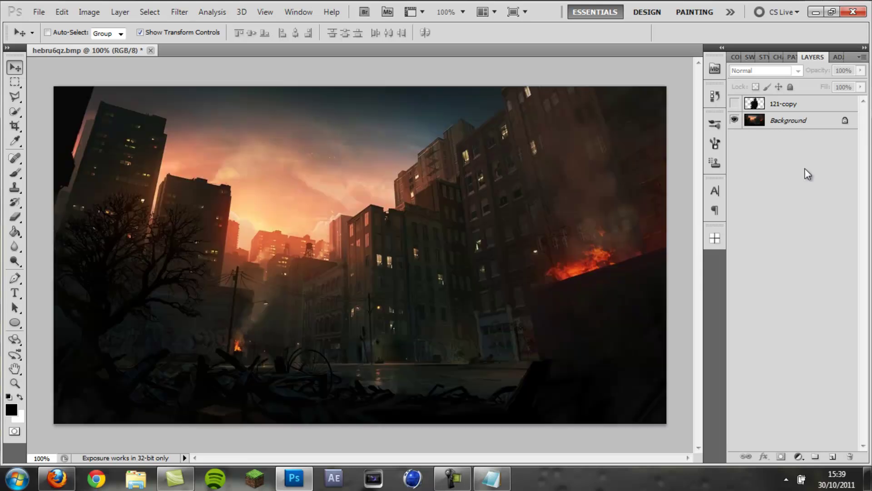
click(838, 124)
click(551, 152)
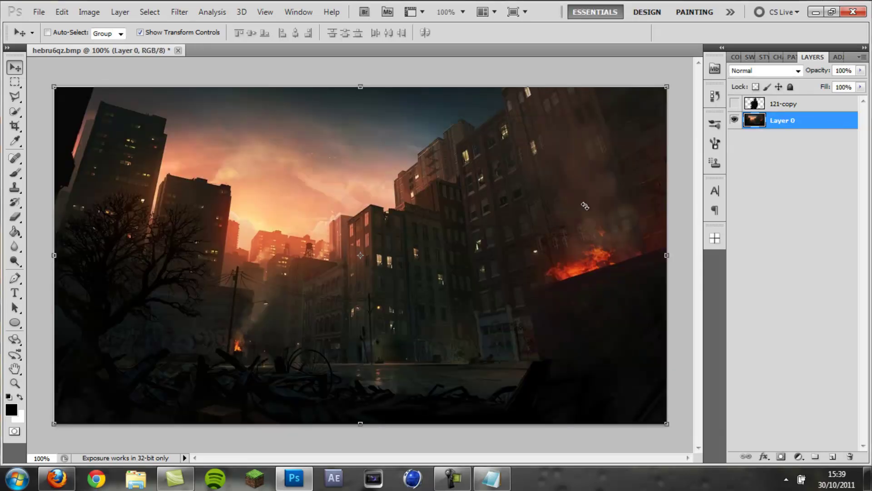
- Show the 121-copy soldier, scale him to about 62%, and move him onto the street at right
click(734, 103)
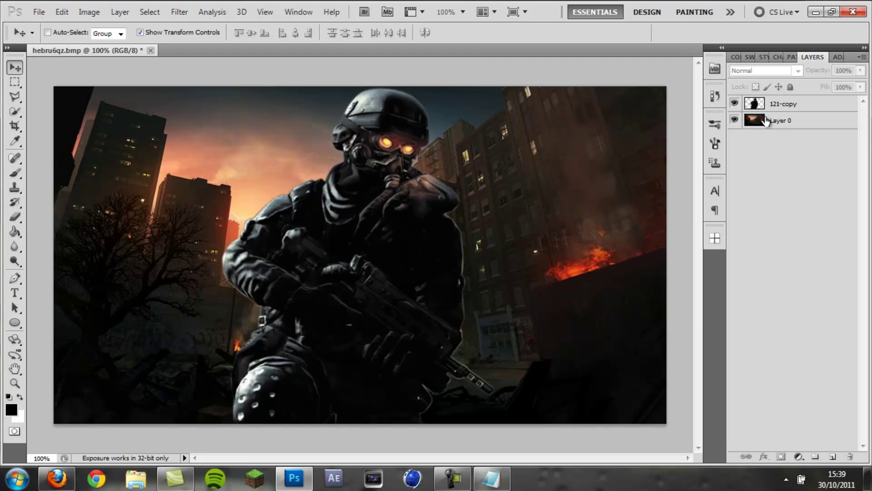
click(783, 105)
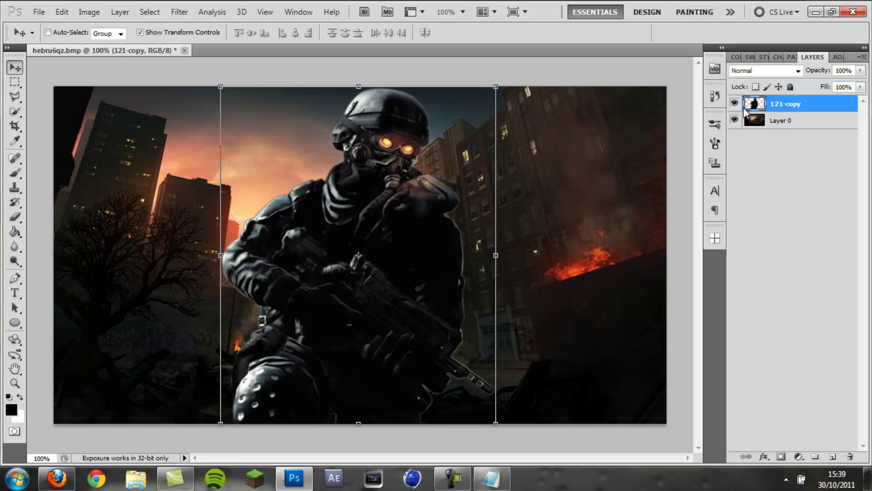
click(786, 121)
click(793, 109)
key(alt)
drag(221, 87, 290, 136)
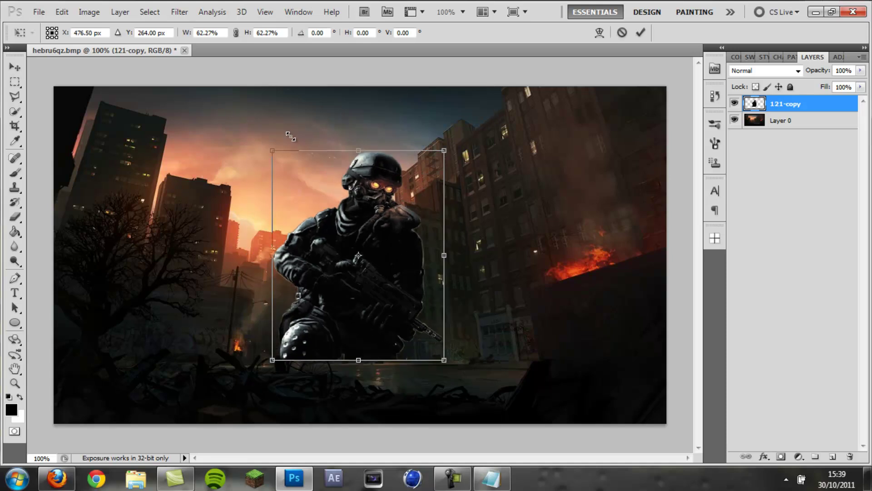
key(Return)
drag(390, 231, 491, 297)
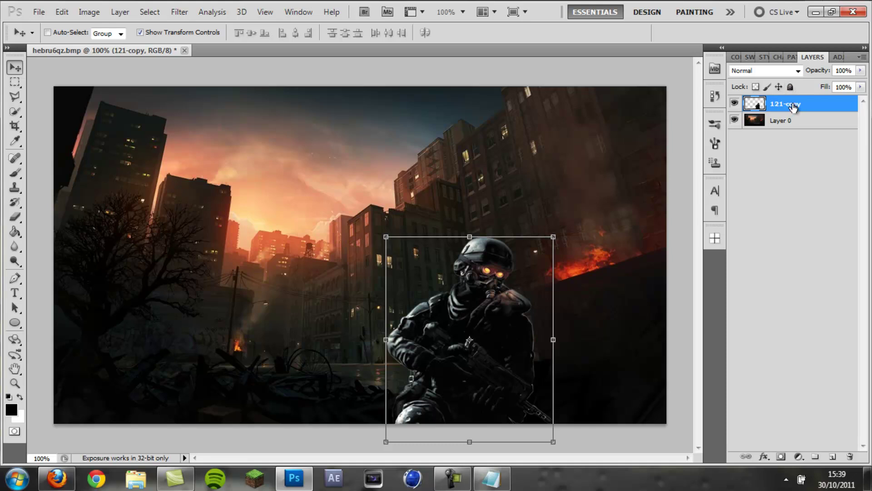
- Duplicate the soldier, then shift and slightly rotate the original 121-copy up-left behind it
key(ctrl+j)
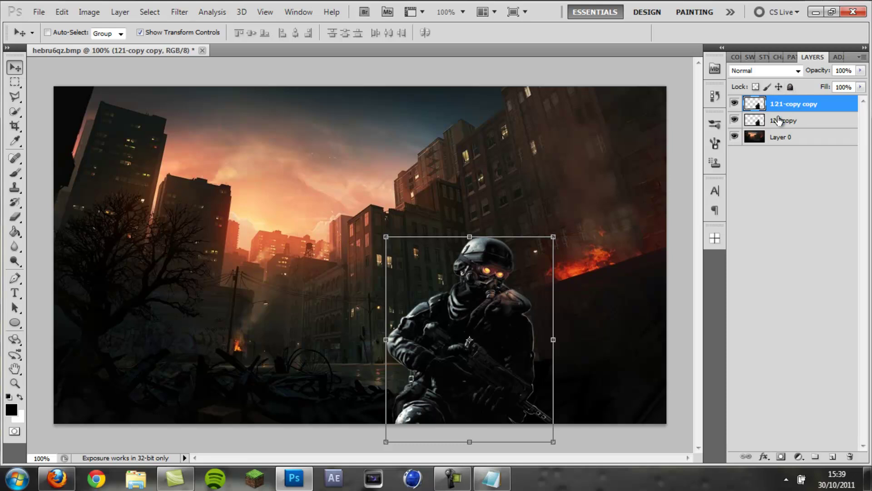
click(793, 119)
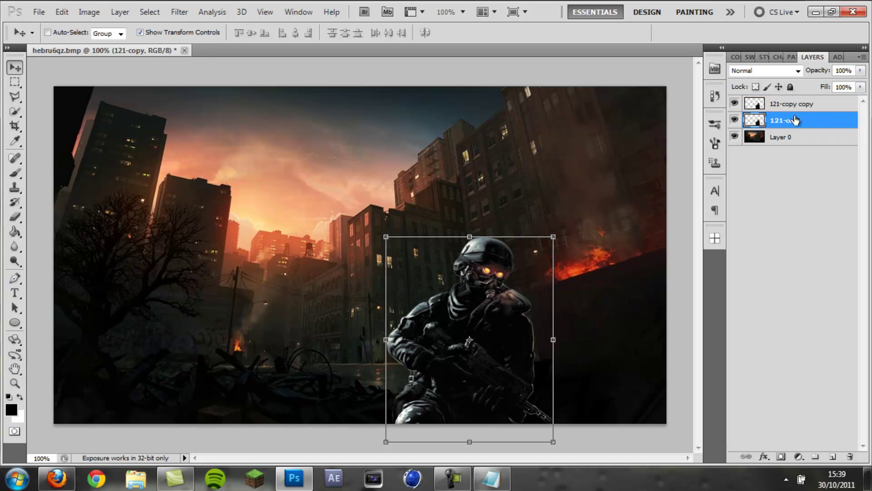
drag(516, 285, 554, 270)
click(548, 270)
right_click(556, 264)
click(550, 277)
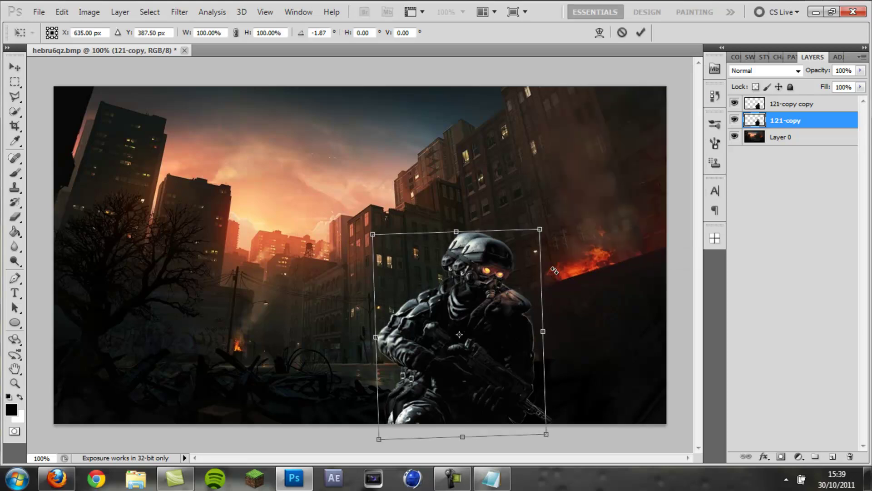
key(Return)
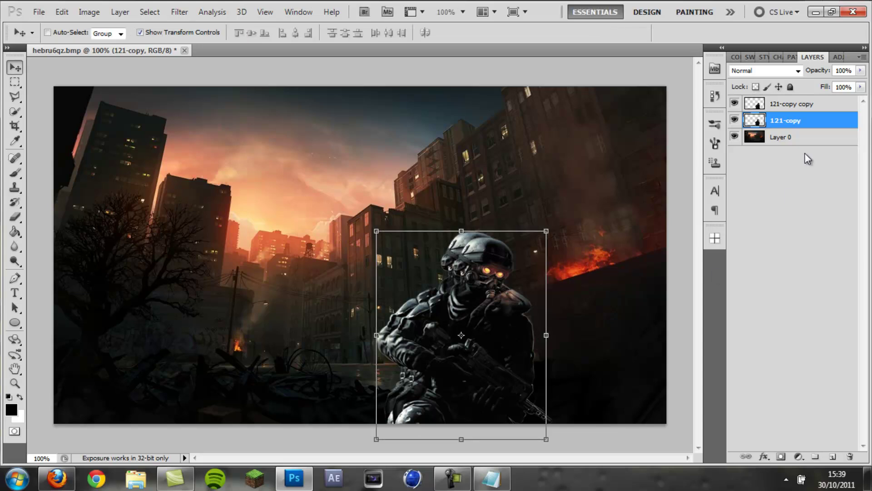
- Duplicate 121-copy twice more, offsetting each new copy further to the left
key(ctrl+j)
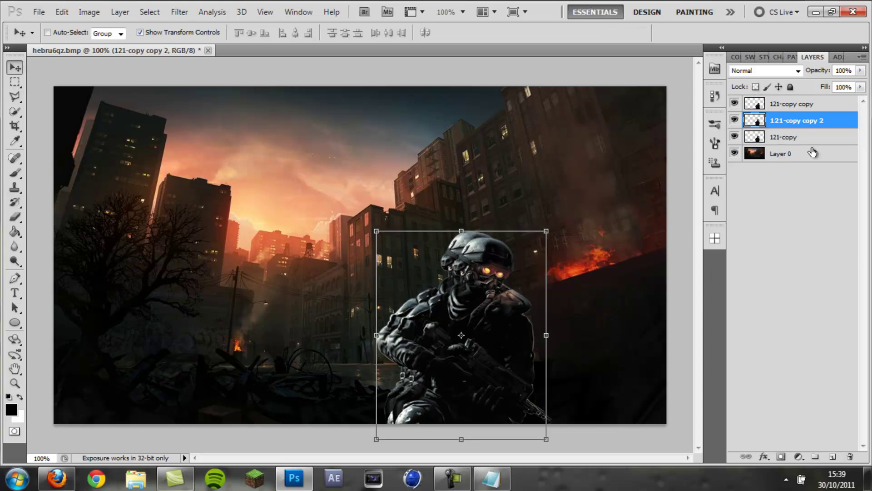
click(789, 138)
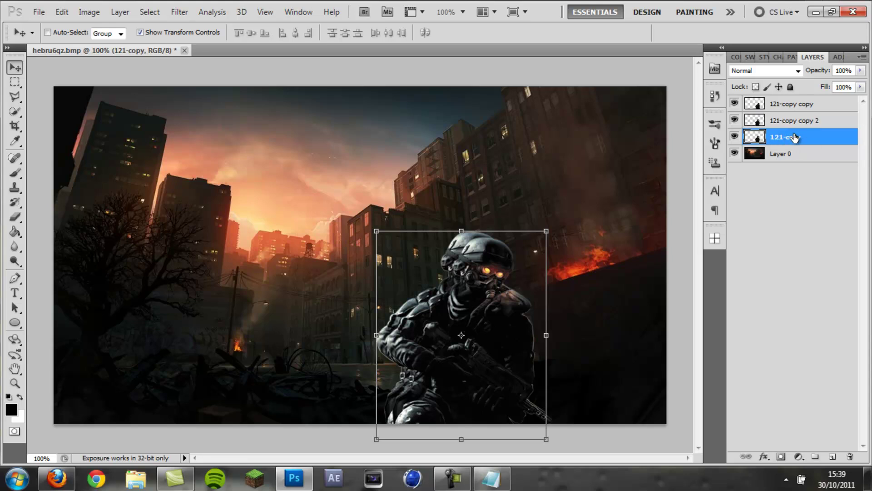
drag(485, 314, 472, 310)
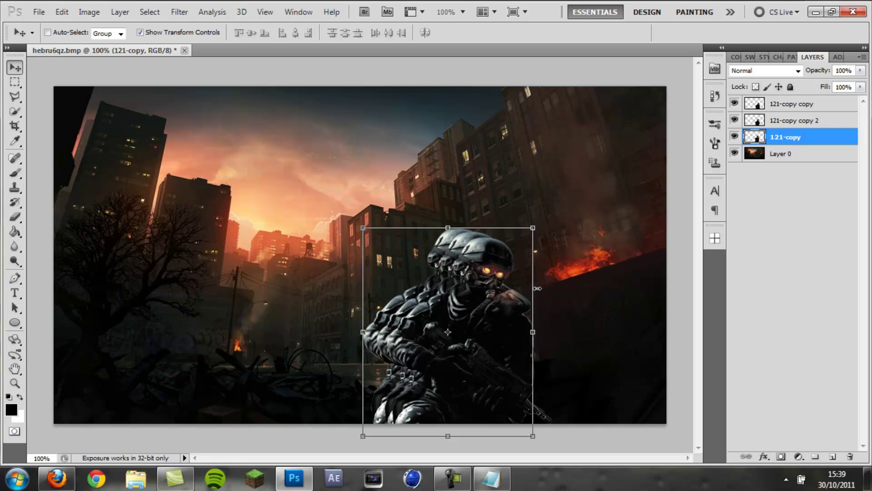
drag(537, 288, 549, 282)
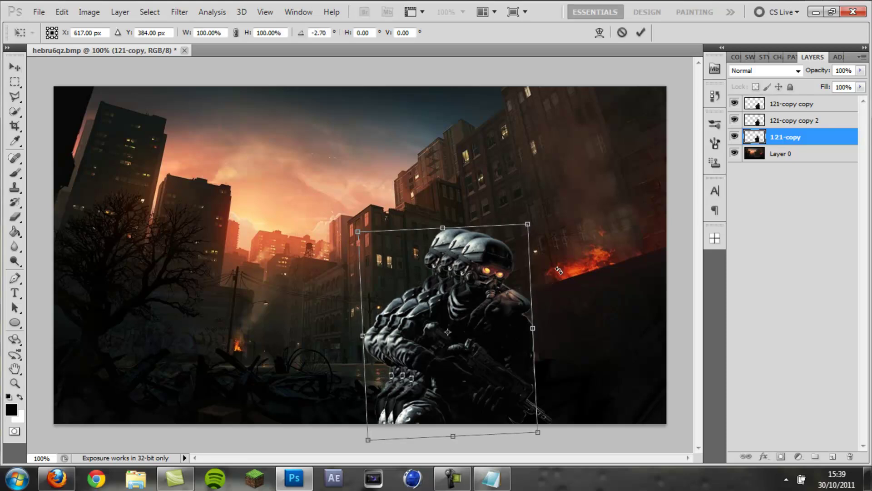
key(Escape)
key(ctrl+j)
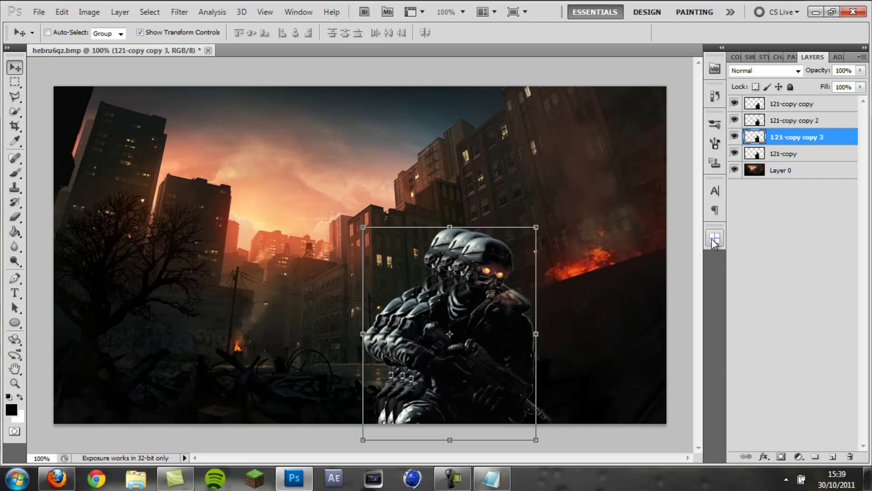
click(789, 152)
mouse_move(523, 278)
mouse_down()
mouse_move(508, 276)
mouse_move(532, 270)
mouse_up()
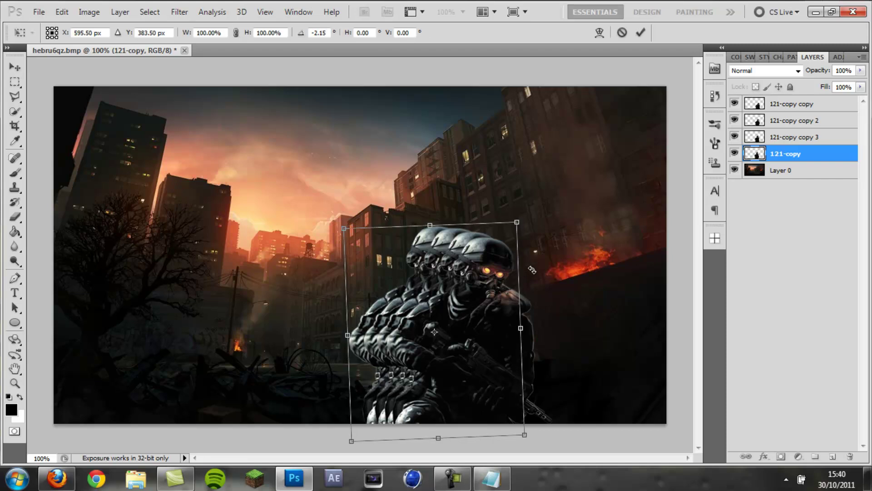
key(Return)
- Select the three trailing soldier copies and merge them into 121-copy copy 2
click(793, 106)
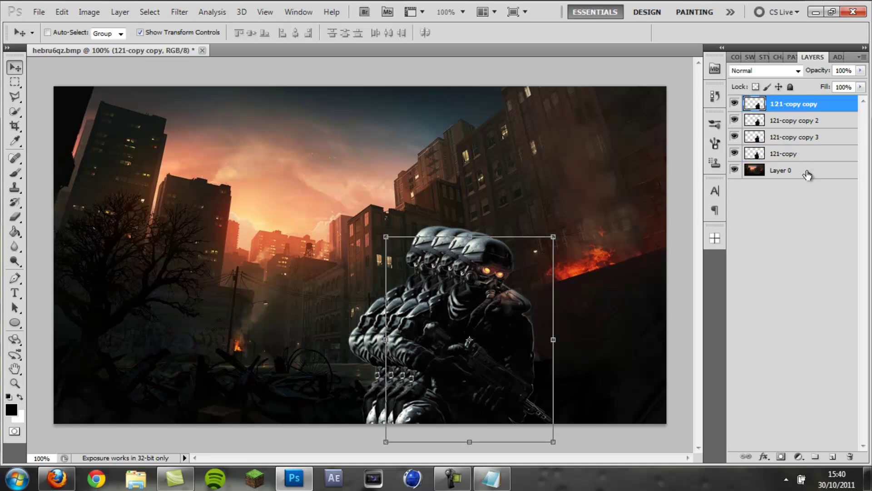
click(794, 155)
shift+click(798, 121)
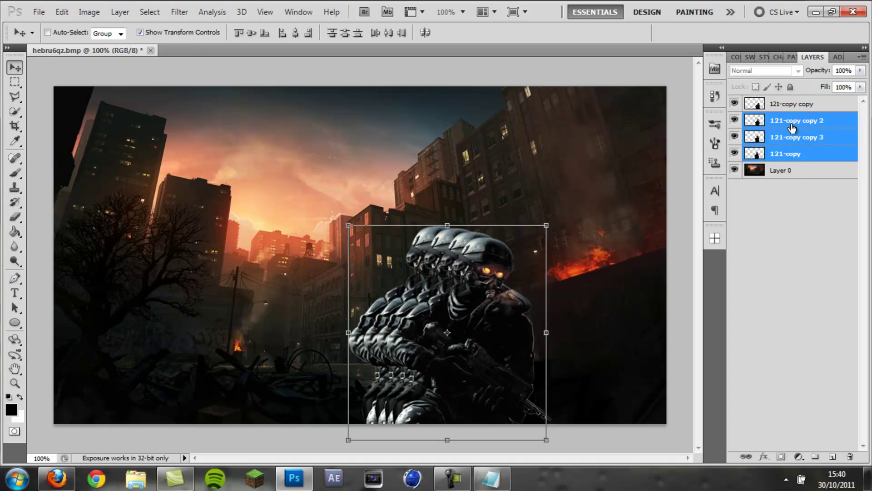
click(782, 107)
click(736, 104)
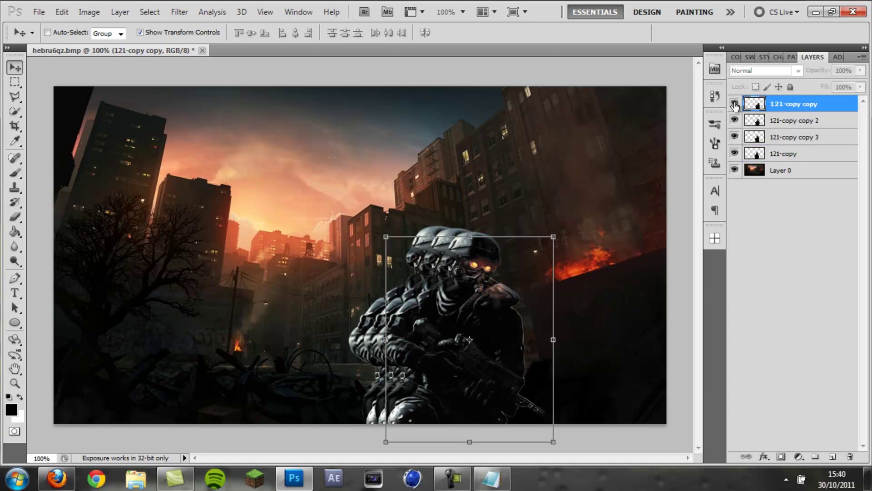
click(736, 105)
click(736, 105)
click(736, 105)
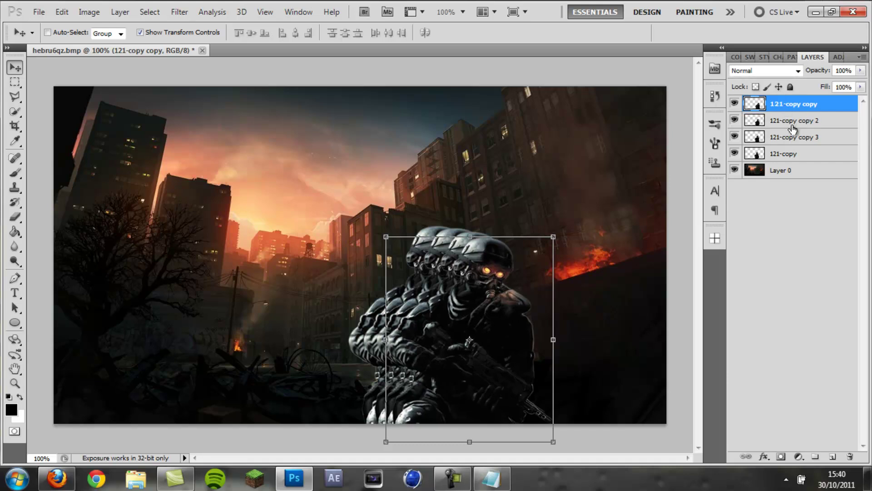
click(792, 125)
shift+click(799, 155)
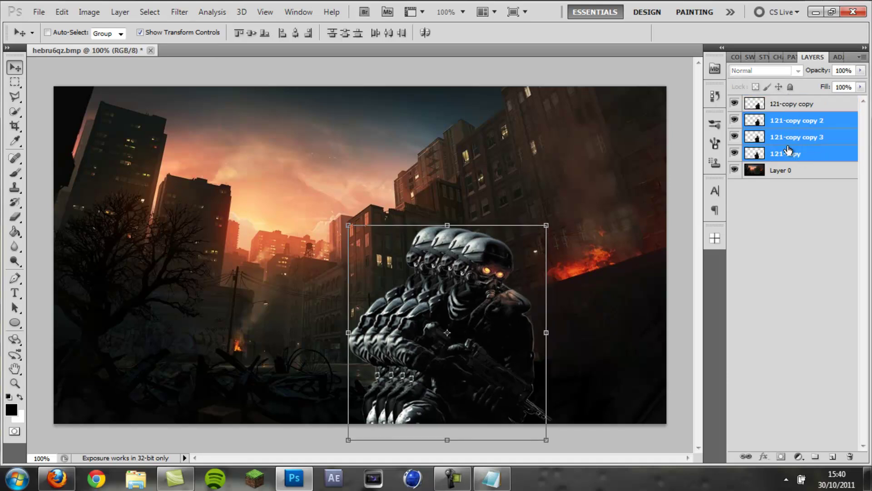
key(ctrl+e)
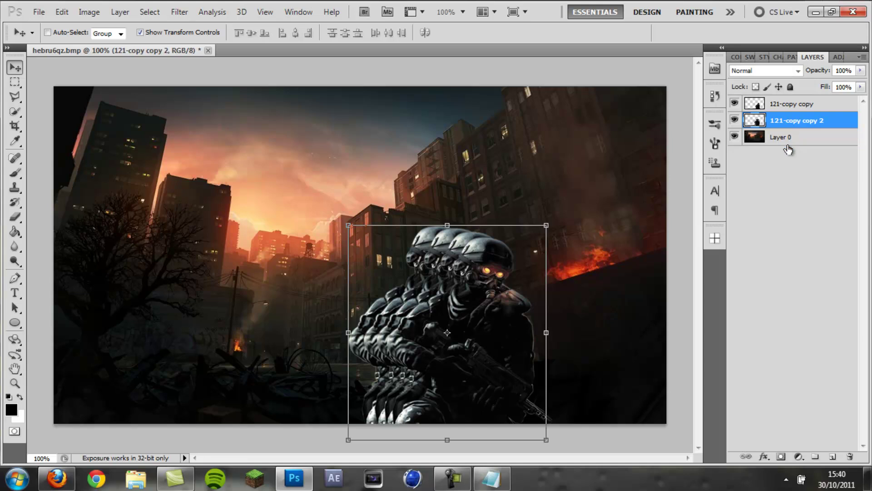
- Apply a Zoom Radial Blur, amount 34, Best quality, centred toward the lower right
click(180, 12)
mouse_move(226, 131)
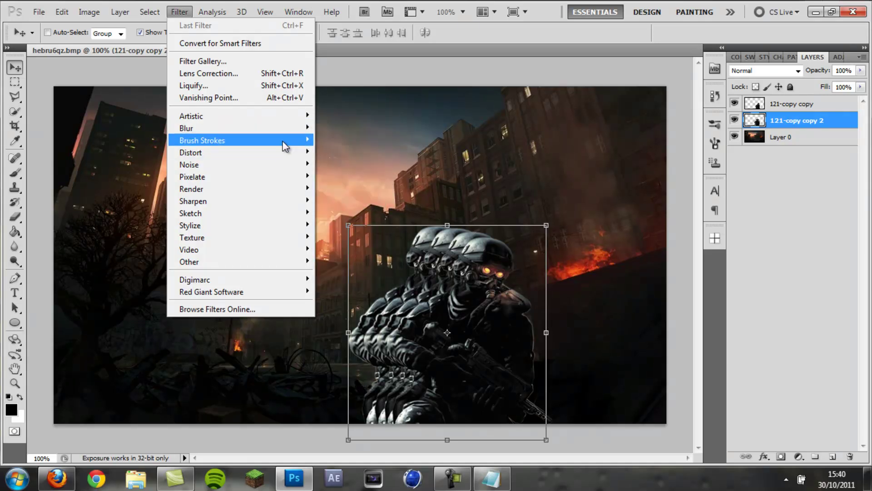
mouse_move(287, 139)
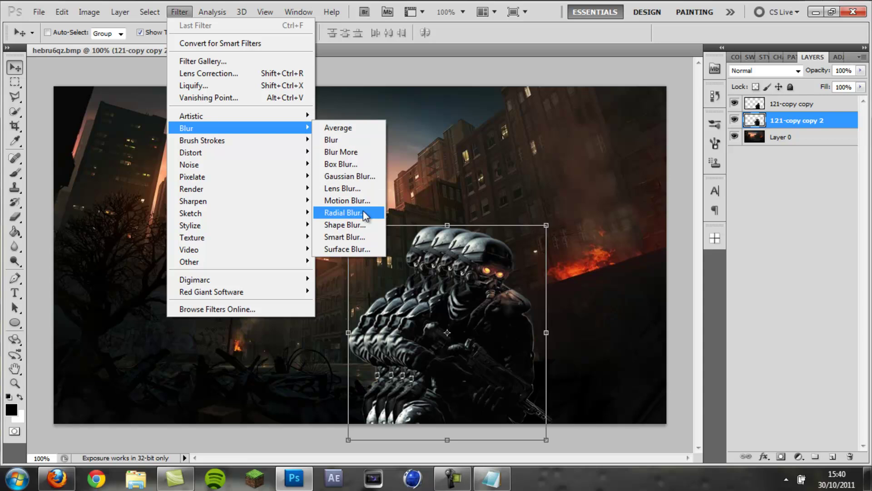
click(363, 210)
drag(562, 106, 239, 52)
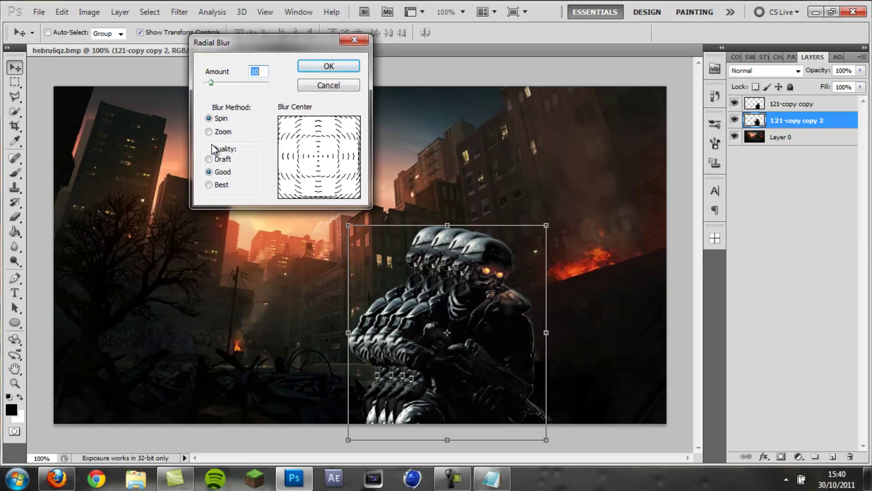
click(222, 132)
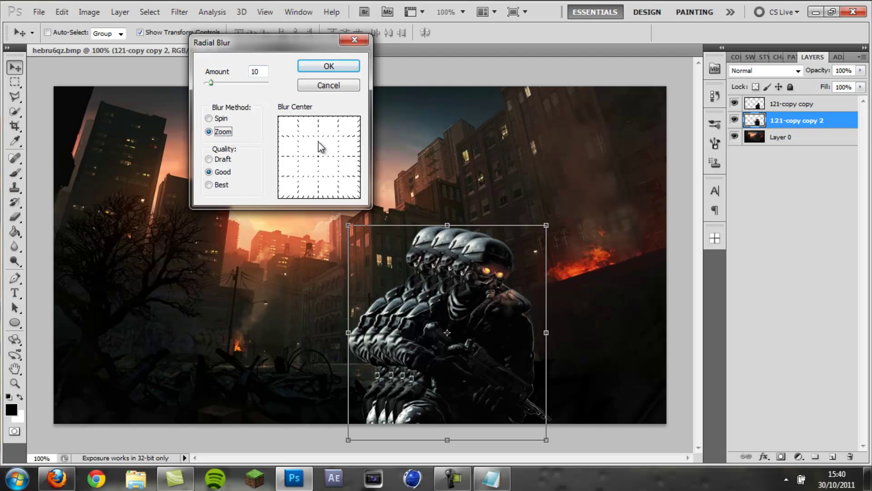
click(354, 185)
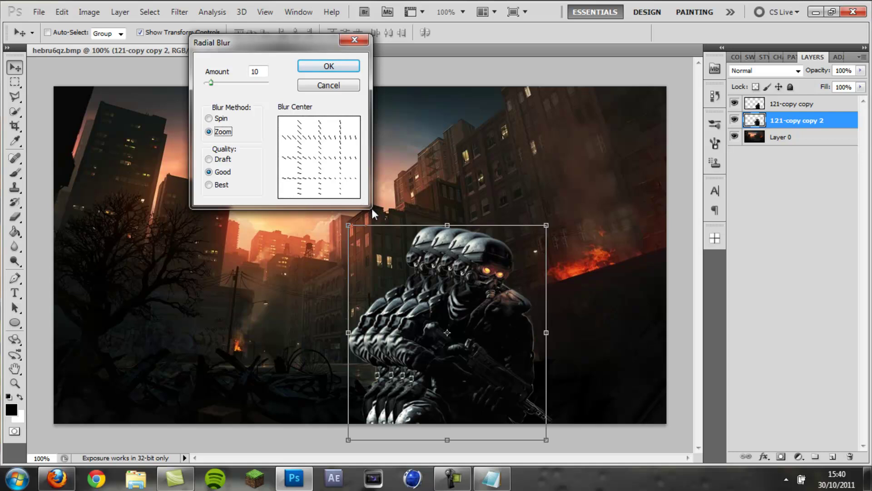
click(359, 197)
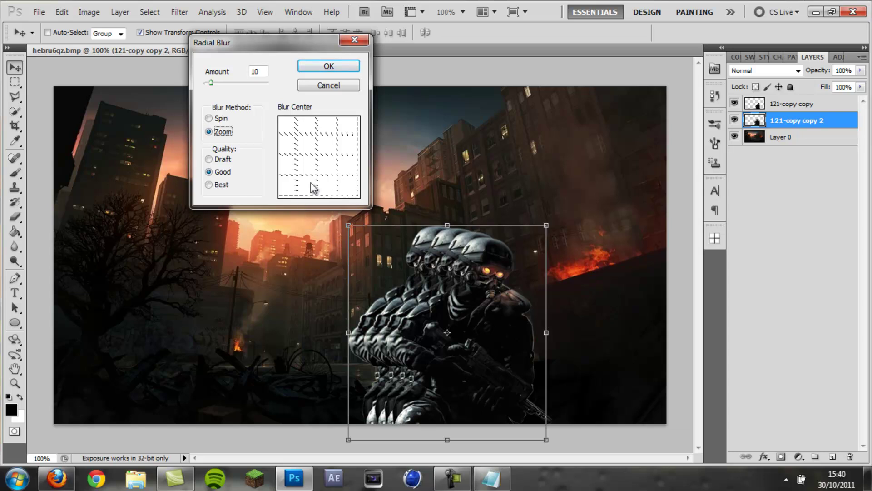
click(353, 193)
click(357, 195)
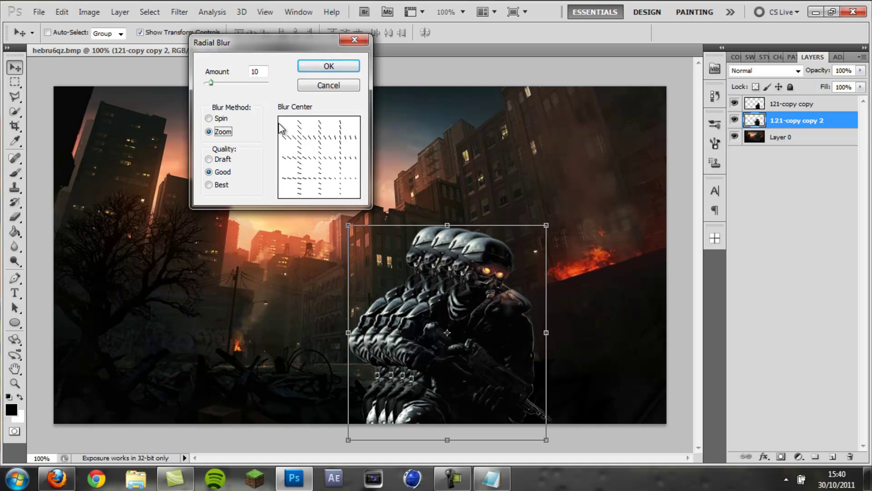
click(221, 185)
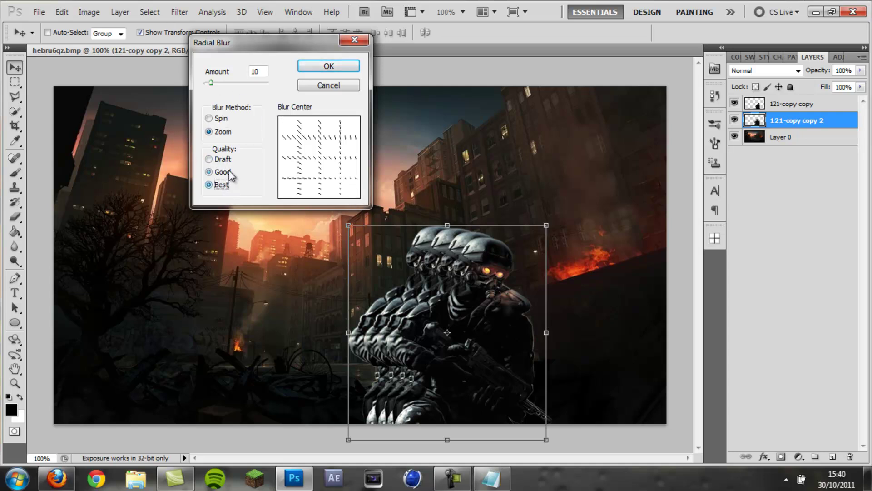
drag(229, 82, 227, 83)
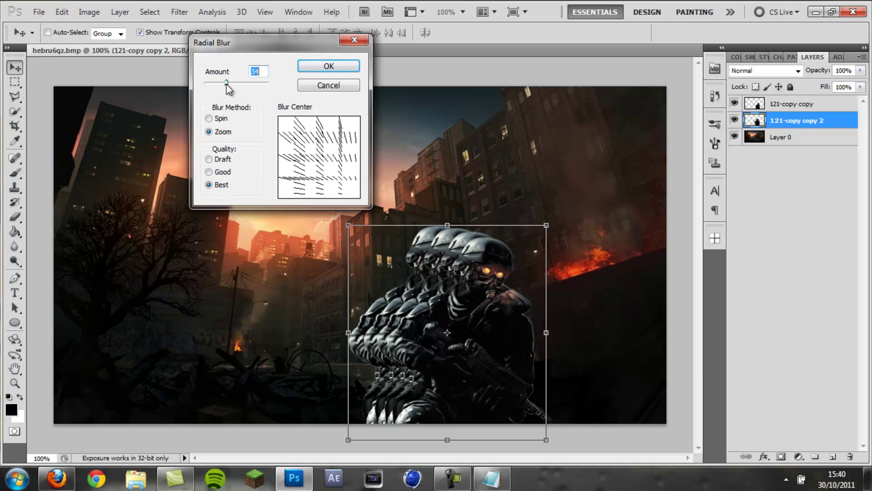
click(335, 66)
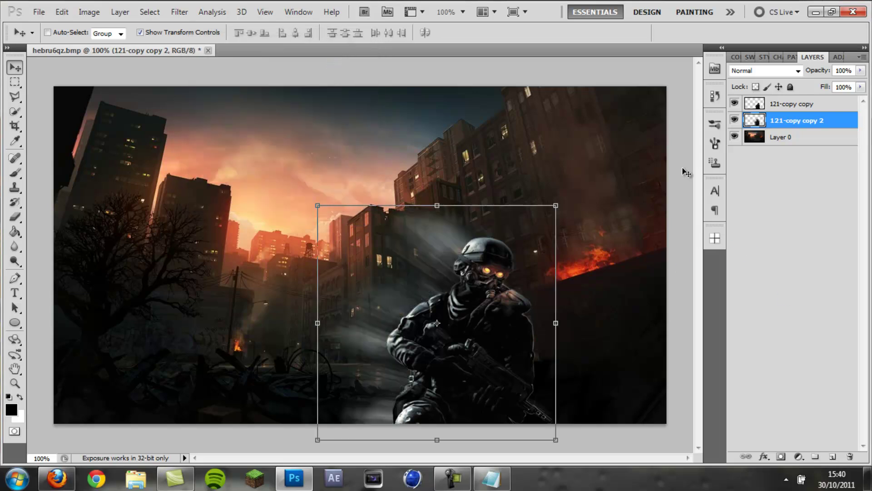
- Move the blurred layer above 121-copy copy and pick a soft 0%-hardness Eraser at lower opacity
drag(800, 121, 793, 106)
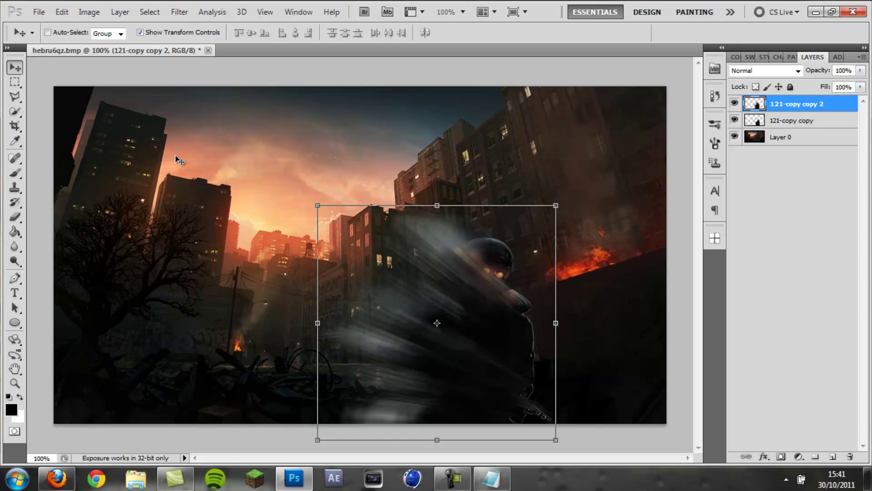
click(15, 216)
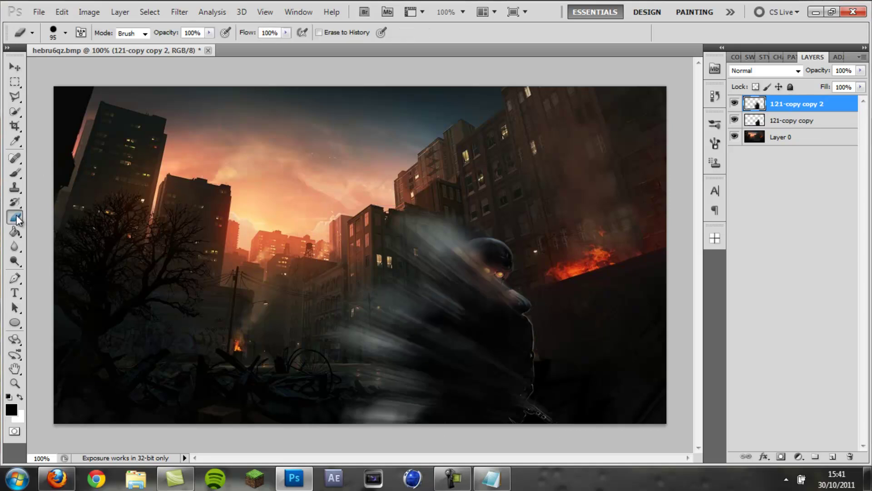
click(66, 33)
click(110, 121)
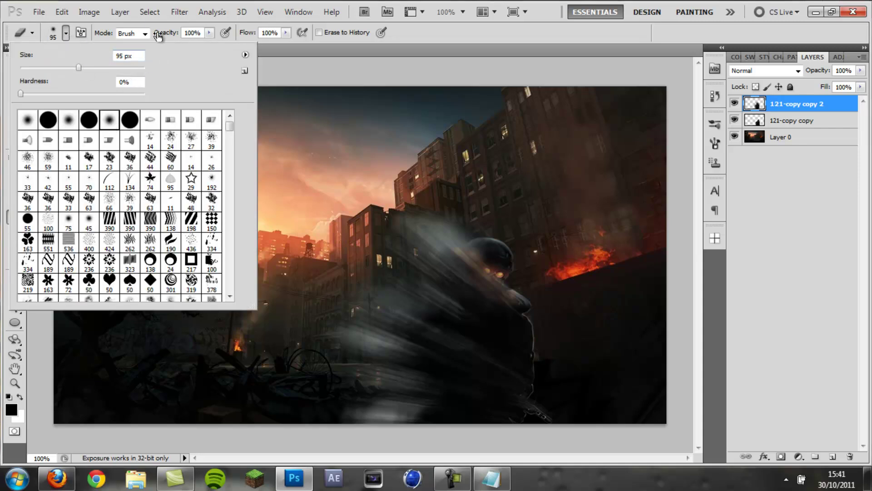
drag(162, 33, 127, 40)
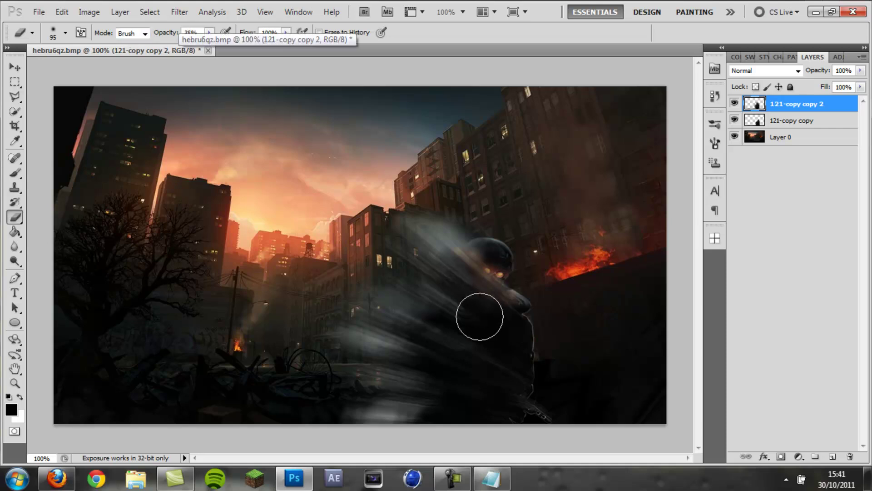
- Erase the streaks off the soldier's face and arms, then soften the haze around his head at 20% opacity
mouse_move(485, 280)
mouse_down()
mouse_move(489, 327)
mouse_move(452, 349)
mouse_move(450, 323)
mouse_move(461, 403)
mouse_move(430, 403)
mouse_move(413, 363)
mouse_move(466, 274)
mouse_move(494, 318)
mouse_move(471, 253)
mouse_move(502, 403)
mouse_up()
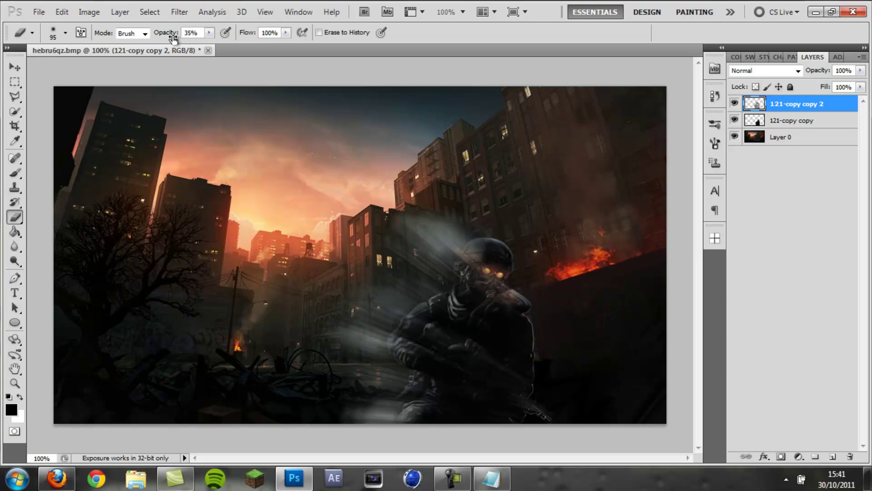
drag(169, 39, 160, 38)
drag(161, 40, 163, 42)
text(20)
key(Return)
mouse_move(437, 260)
mouse_down()
mouse_move(475, 253)
mouse_move(409, 327)
mouse_move(318, 316)
mouse_move(333, 325)
mouse_move(347, 400)
mouse_move(371, 421)
mouse_move(400, 218)
mouse_move(424, 213)
mouse_move(440, 238)
mouse_move(417, 229)
mouse_move(437, 257)
mouse_move(584, 207)
mouse_move(526, 261)
mouse_move(410, 243)
mouse_move(389, 312)
mouse_move(288, 304)
mouse_up()
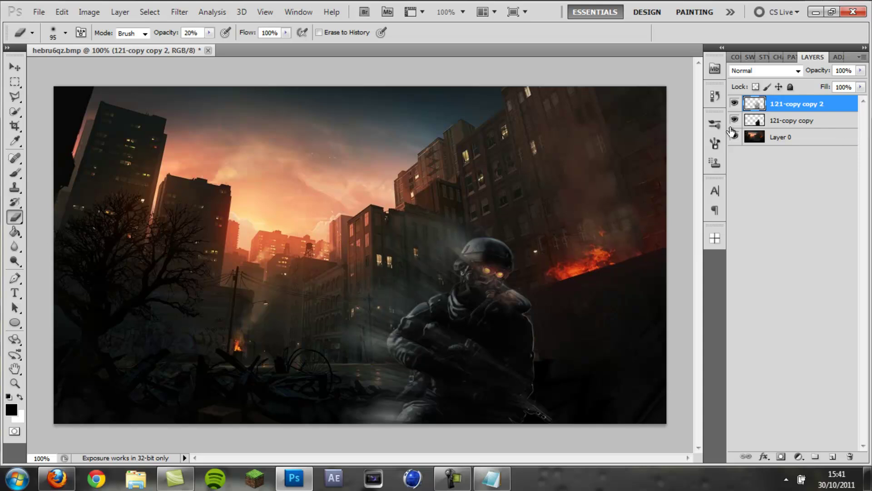
click(757, 69)
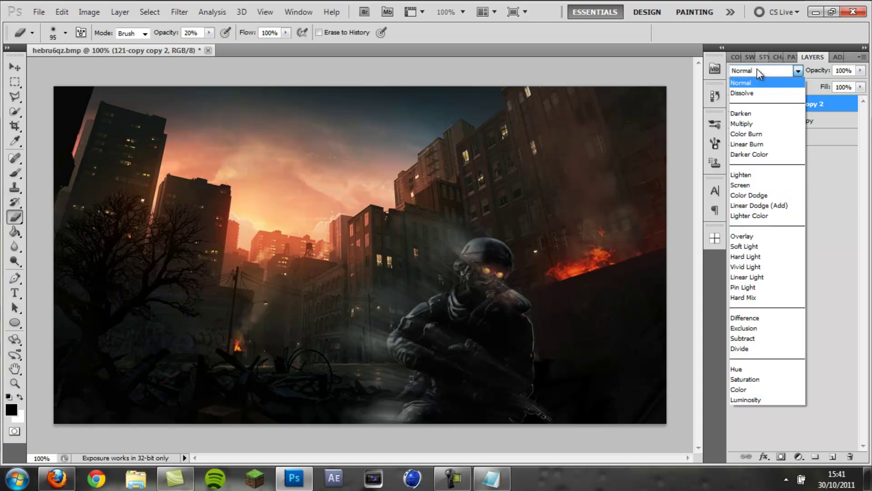
- Try Overlay, Soft Light and Normal blending on the streak layer, settling on Exclusion
click(762, 237)
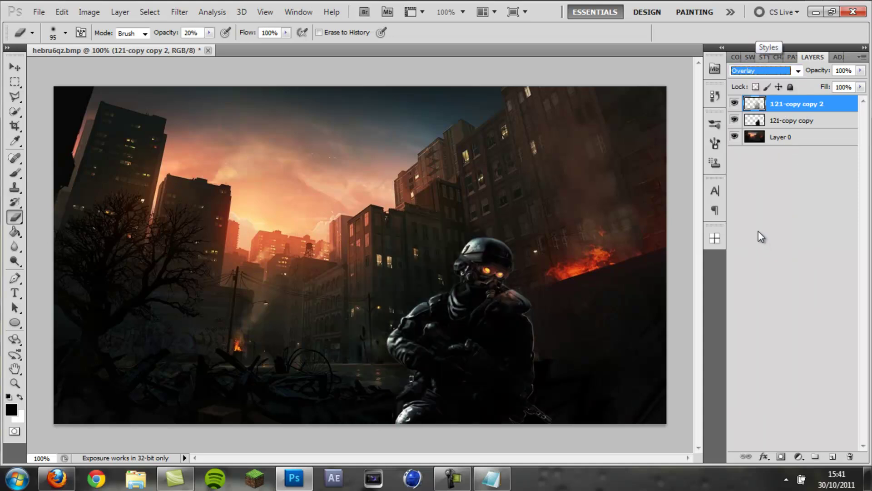
click(749, 70)
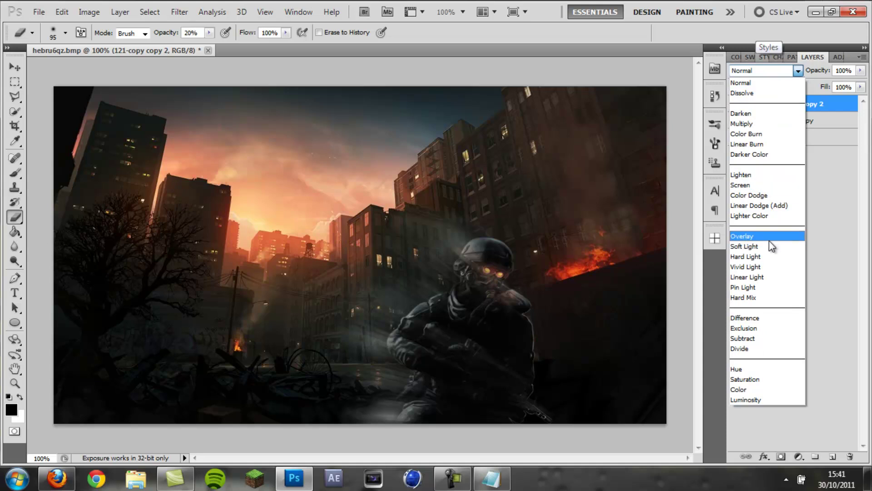
click(770, 246)
scroll(781, 72, down, 5)
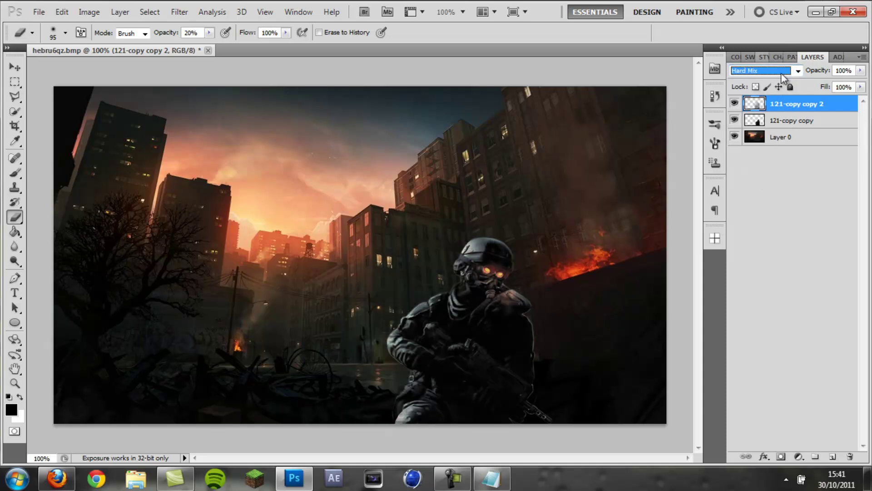
scroll(781, 73, down, 2)
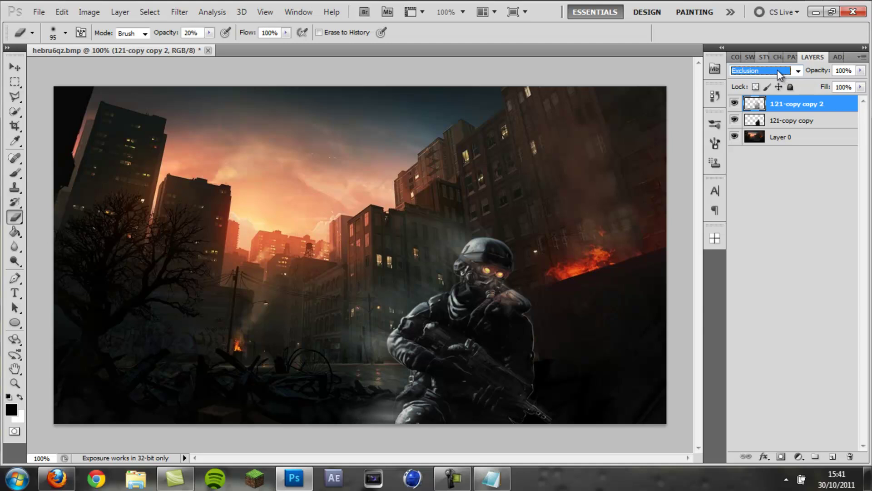
click(778, 70)
click(763, 84)
click(763, 71)
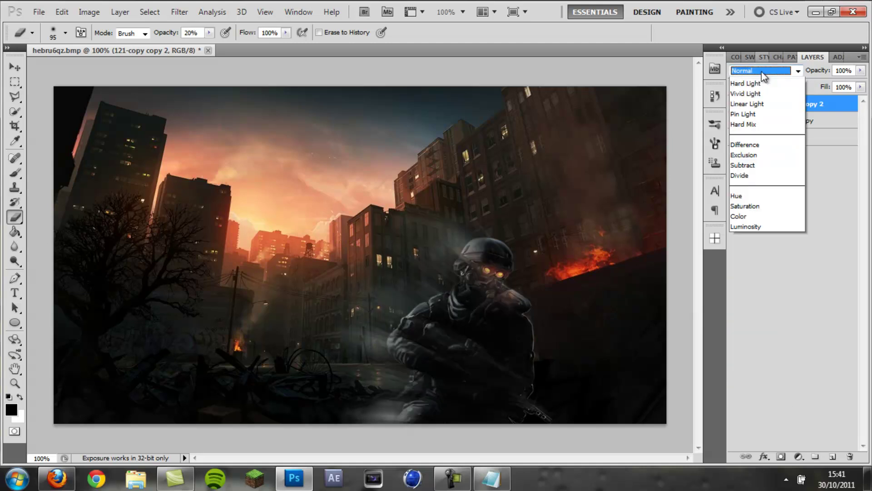
click(759, 329)
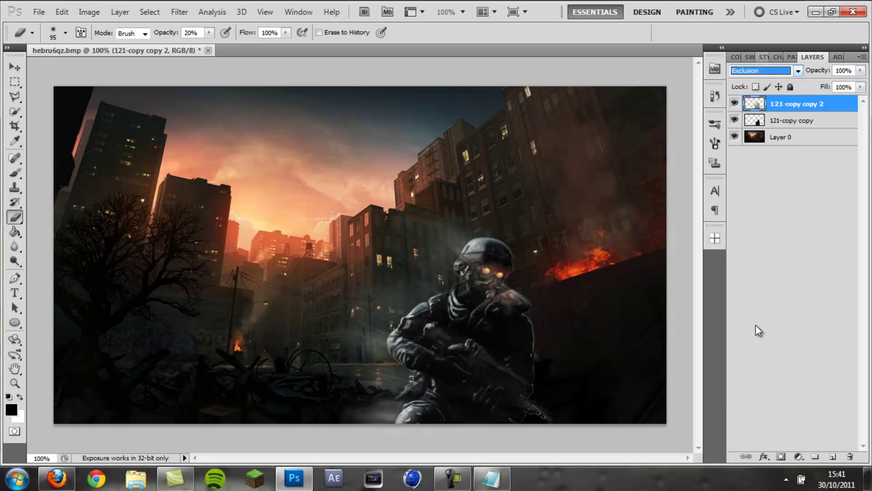
- Dismiss the no-layer-selected Move tool error and switch to the Notepad notes
click(15, 67)
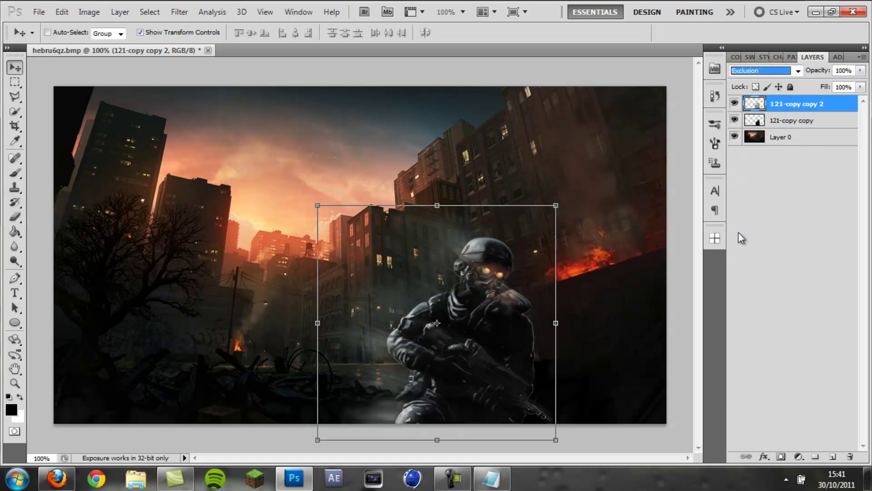
click(803, 245)
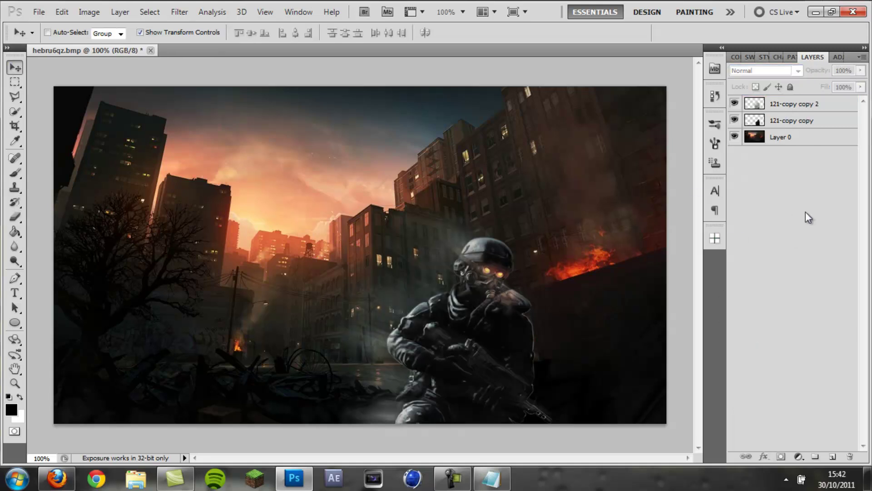
click(438, 75)
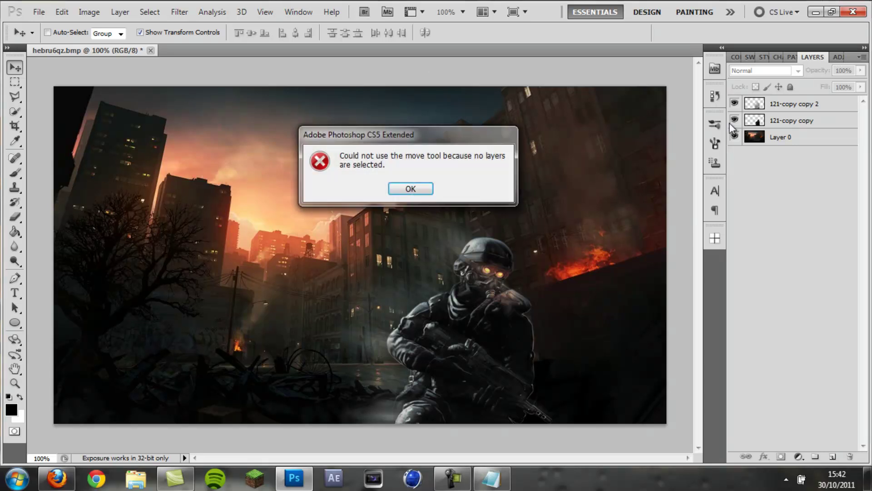
click(423, 187)
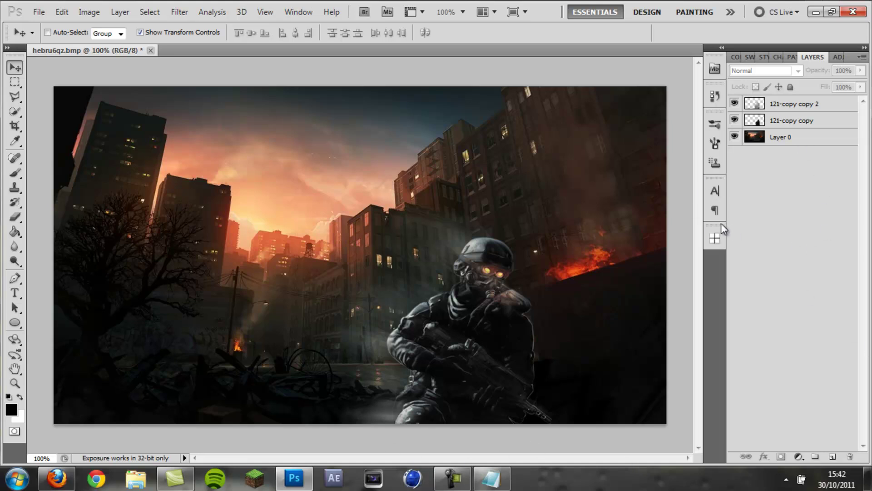
click(492, 478)
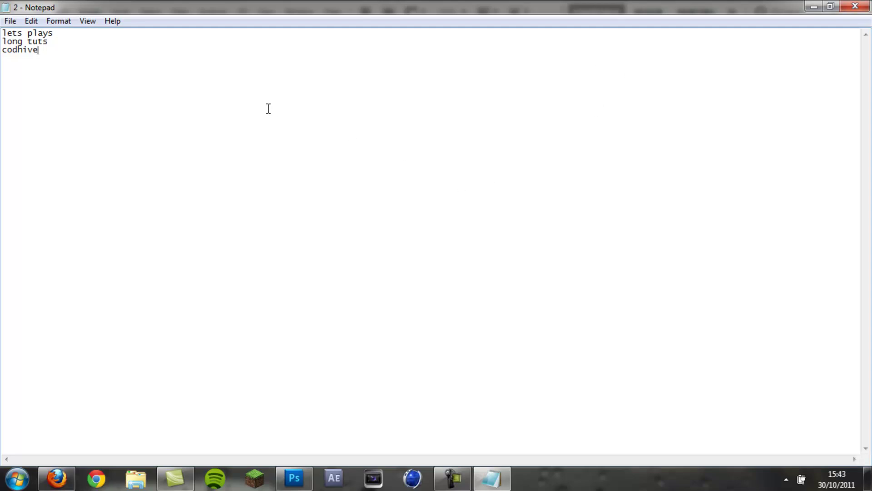
- Return from the Notepad notes to the Photoshop composition
click(290, 466)
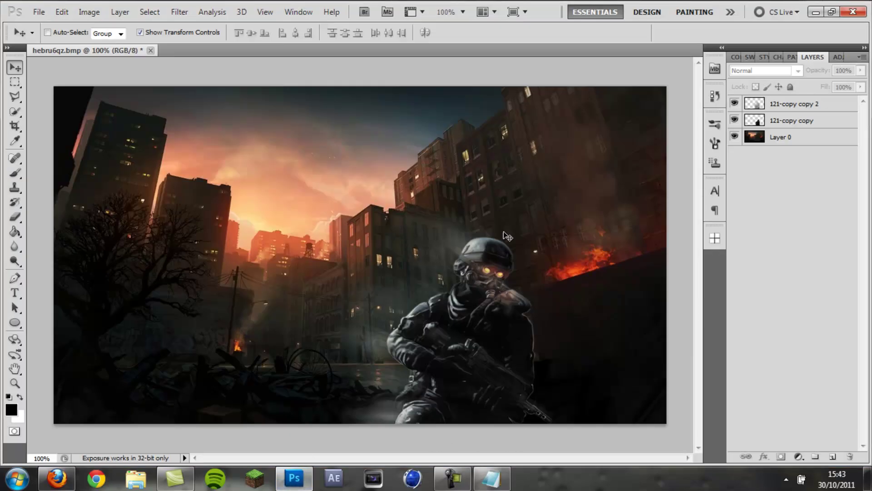
- In Firefox, open a new tab and load the PSD Vault site from the bookmarks
click(57, 477)
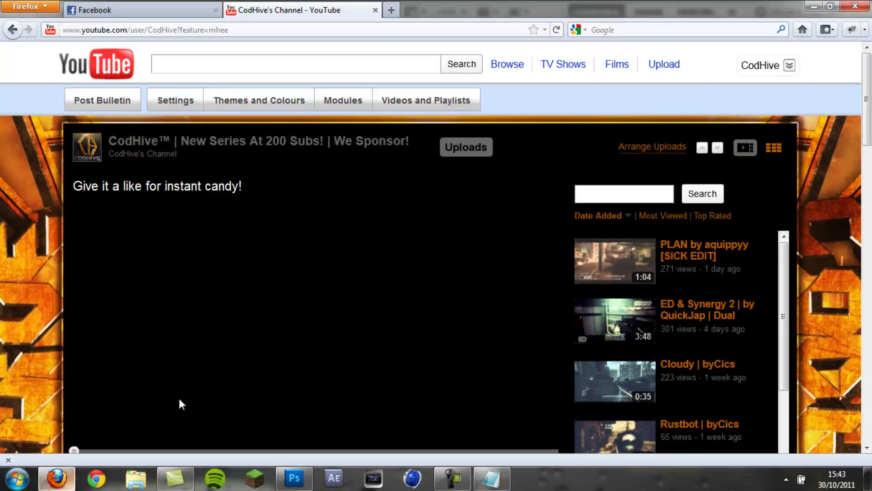
click(390, 10)
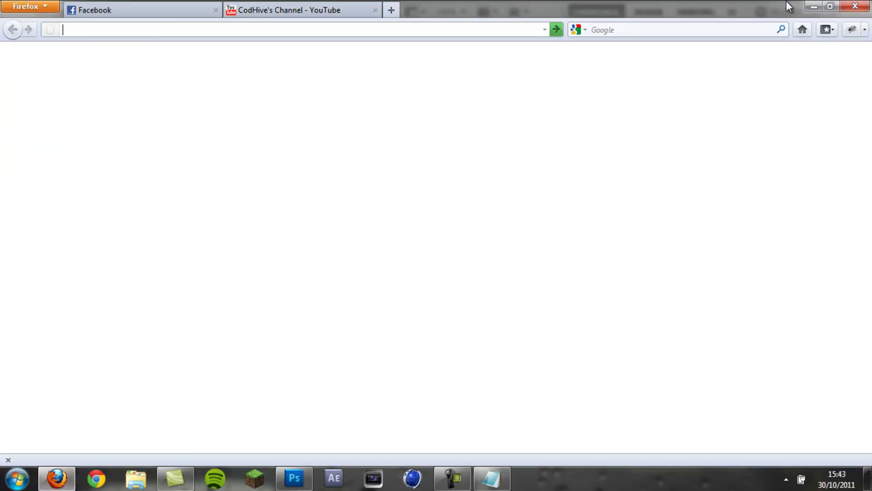
click(828, 29)
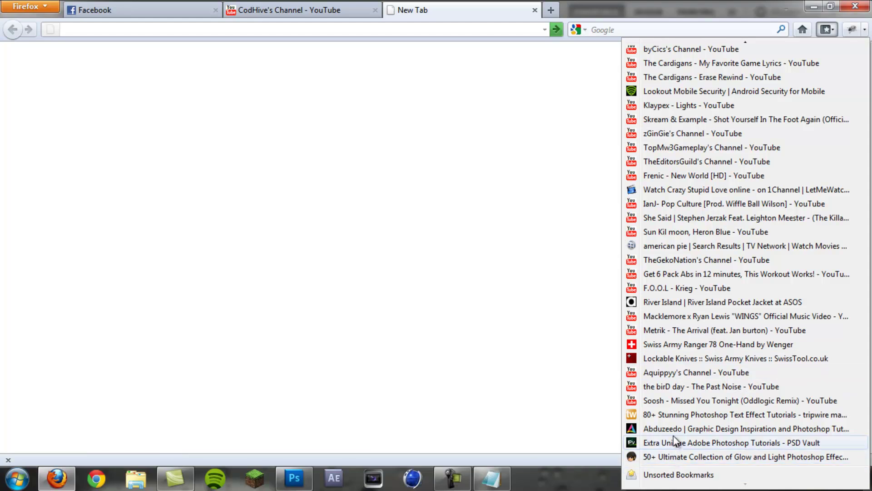
click(672, 441)
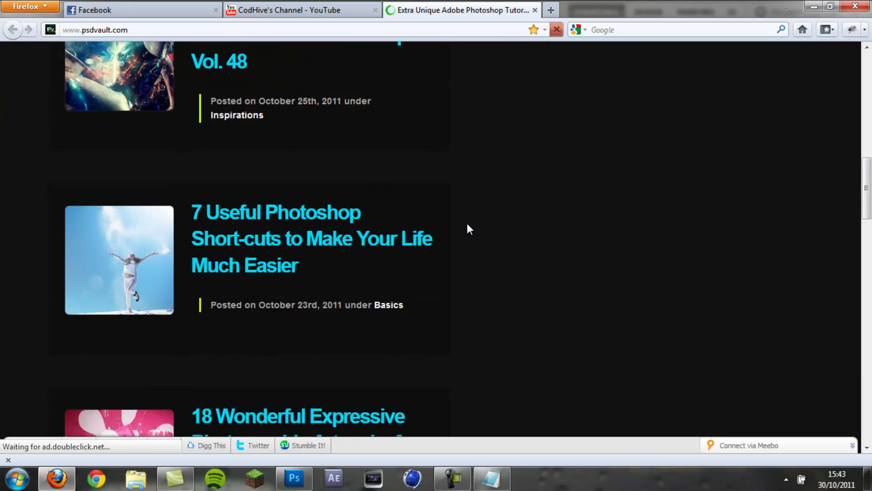
scroll(445, 225, up, 3)
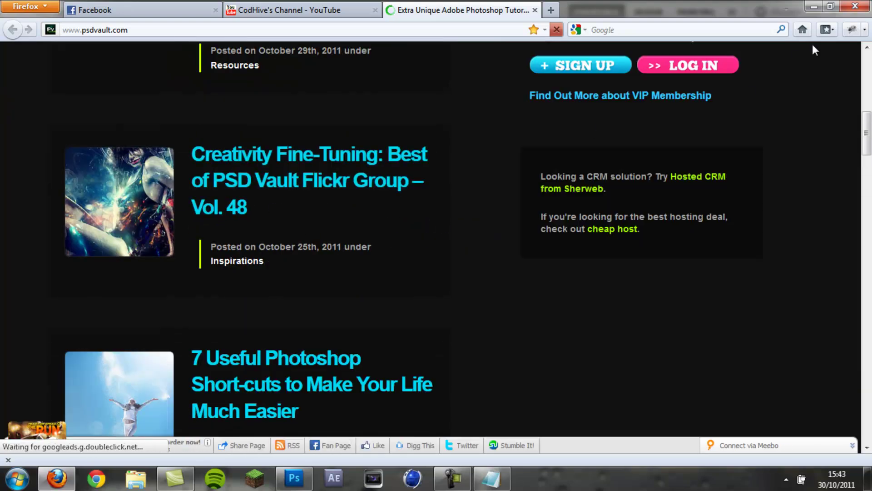
scroll(149, 203, down, 10)
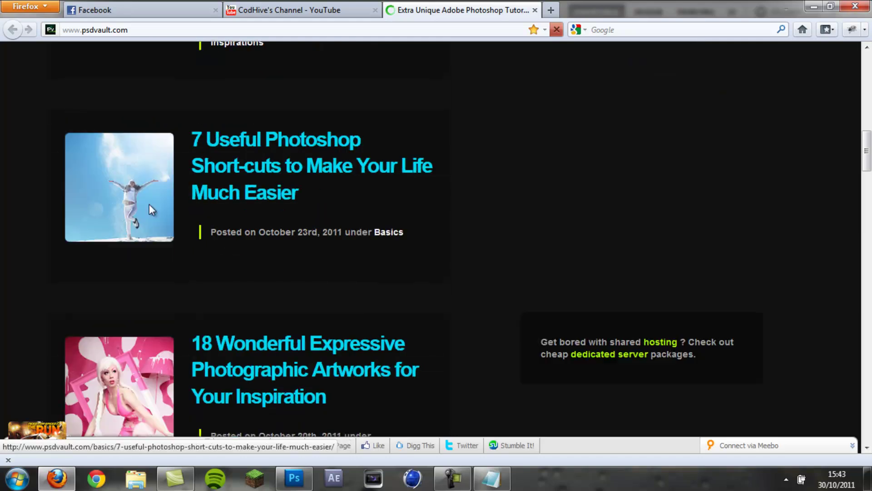
scroll(167, 217, up, 10)
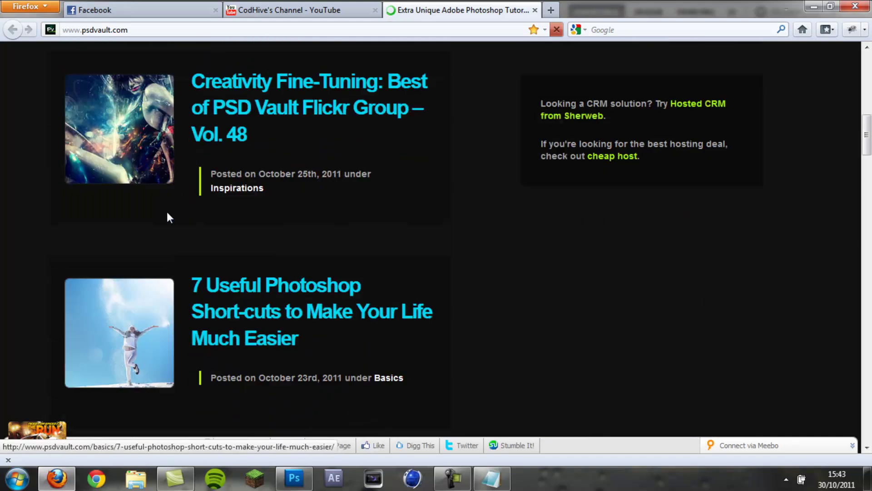
- Open the 'Creativity Fine-Tuning: Best of PSD Vault Flickr Group – Vol. 48' post and scroll through it
click(223, 127)
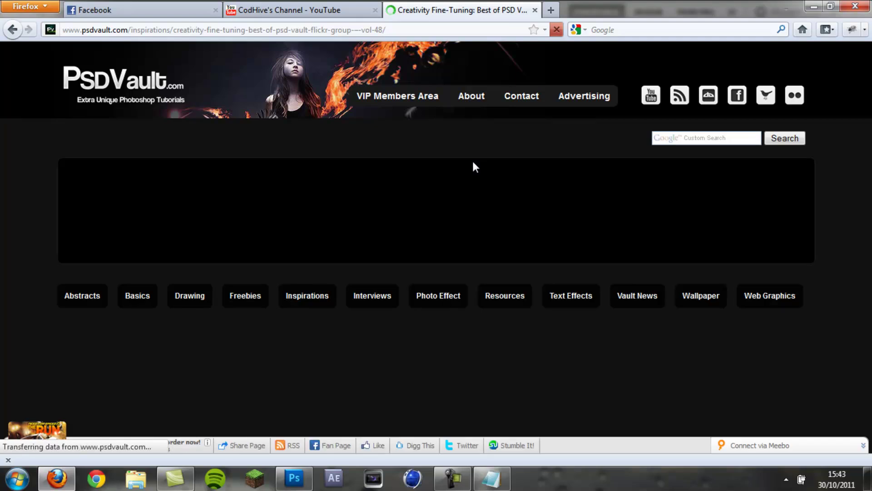
scroll(470, 203, down, 10)
scroll(456, 206, up, 4)
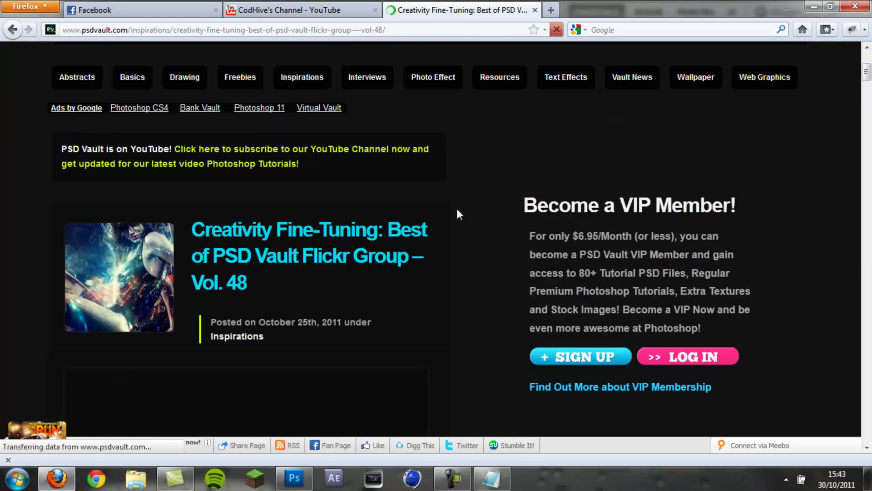
scroll(456, 207, down, 10)
scroll(457, 209, down, 2)
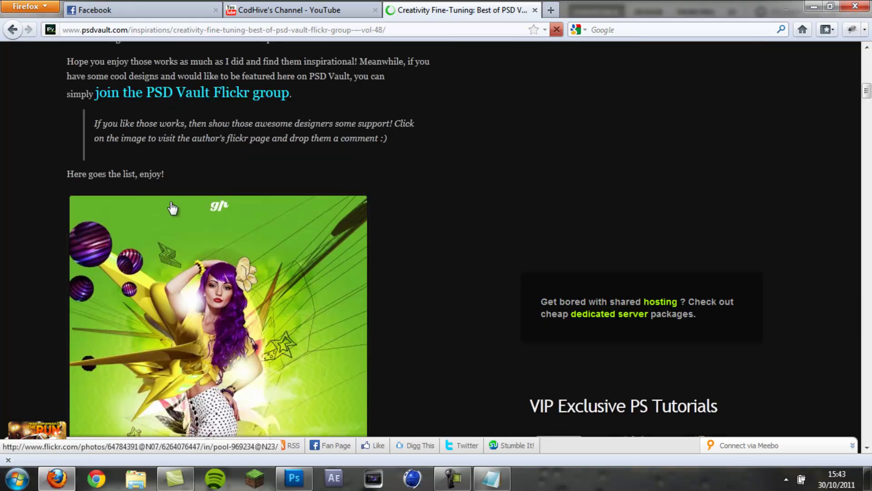
scroll(276, 214, down, 8)
scroll(254, 223, up, 5)
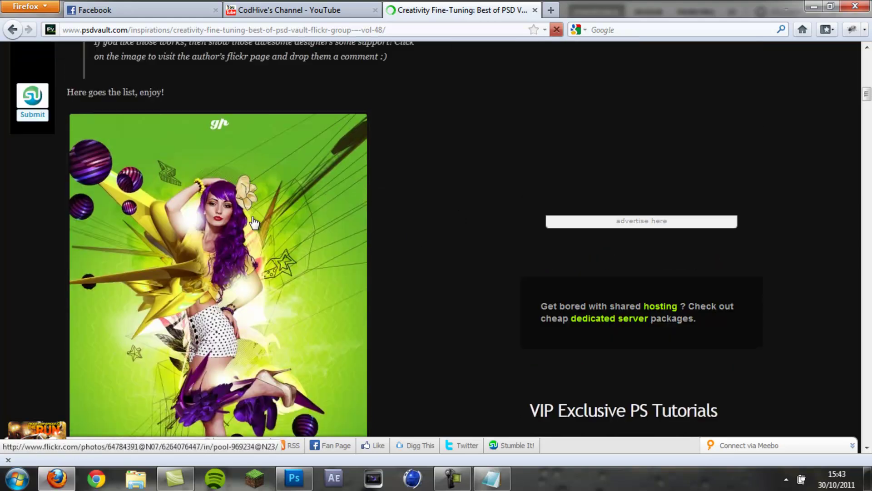
scroll(236, 218, down, 5)
scroll(265, 191, up, 3)
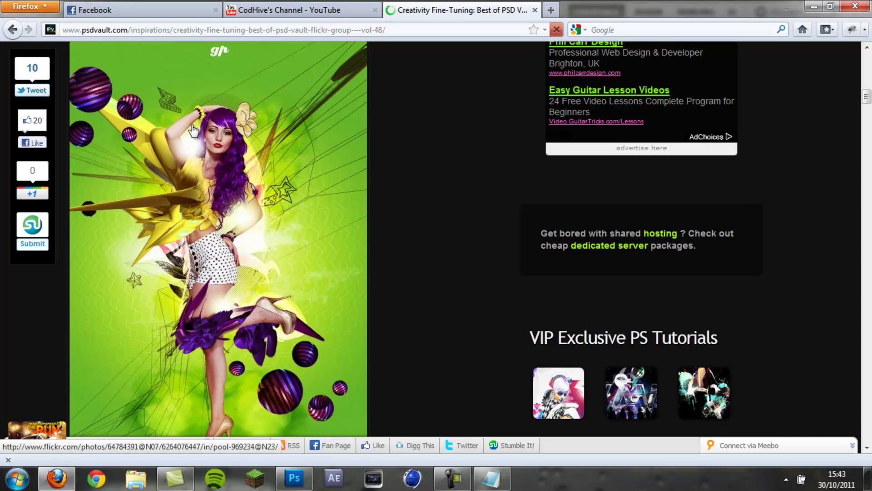
scroll(235, 177, down, 15)
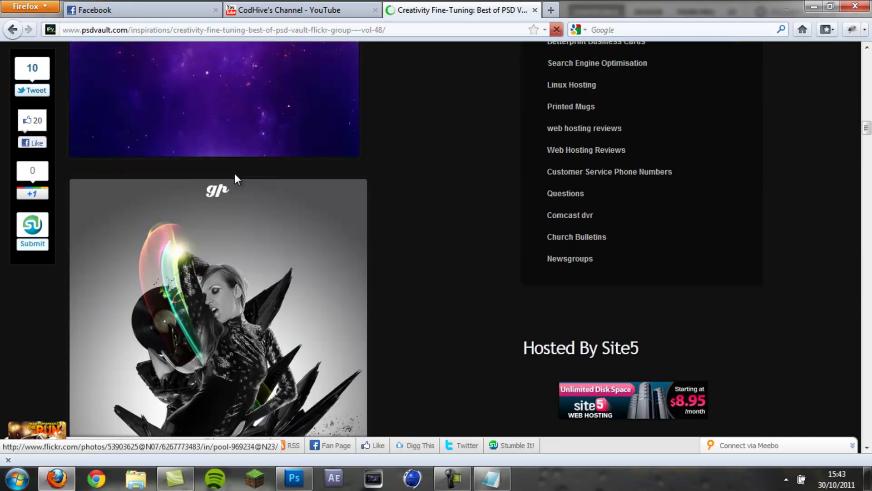
scroll(235, 177, down, 15)
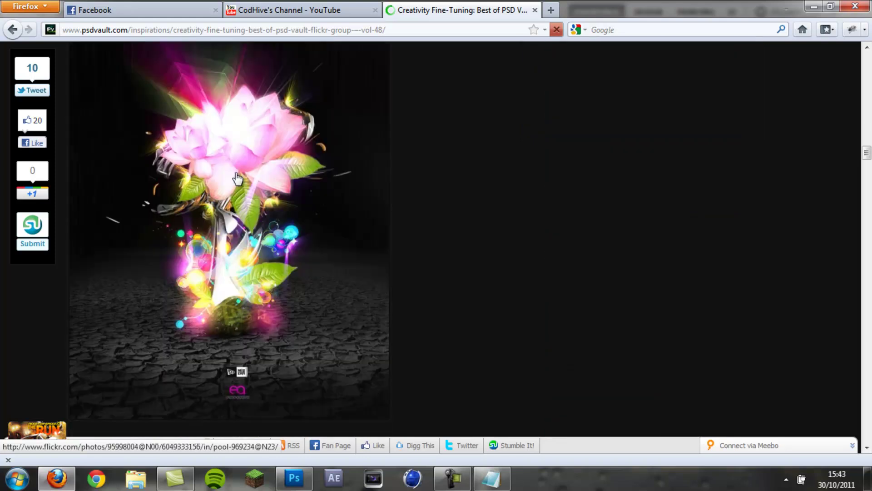
scroll(236, 178, down, 5)
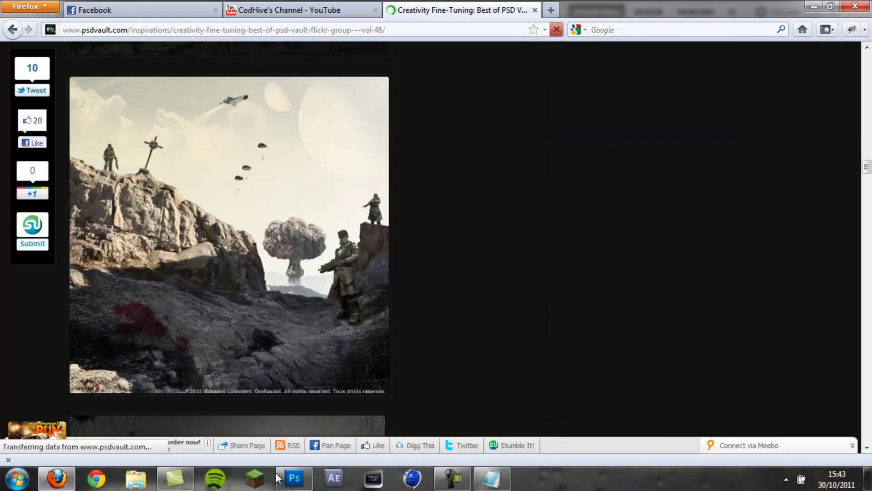
- Glance at the Photoshop composite, then go back to scrolling the PSD Vault post
click(295, 478)
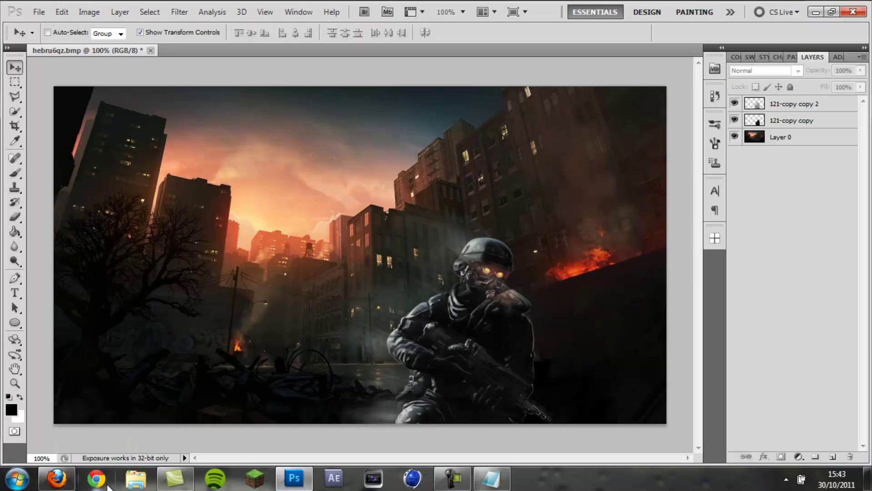
click(57, 478)
scroll(282, 186, down, 5)
scroll(308, 190, up, 15)
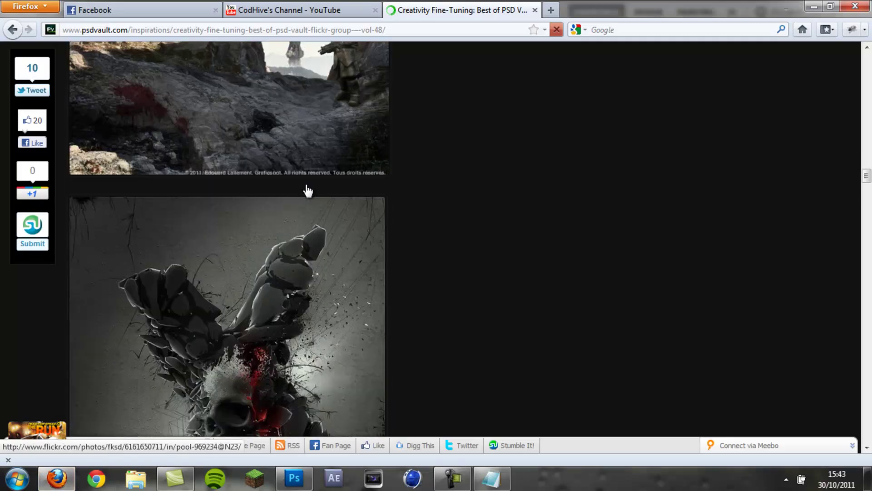
scroll(308, 190, up, 10)
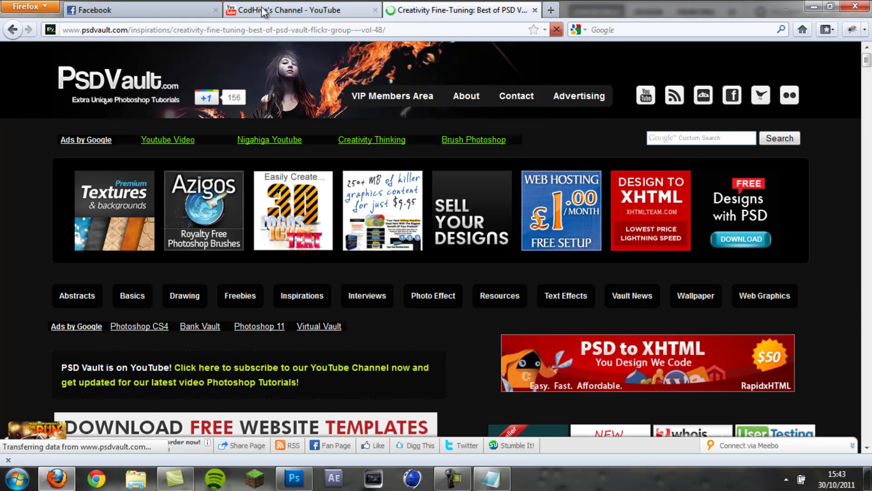
- Scroll through the CodHive YouTube channel page, then switch back to the Photoshop composite
click(259, 11)
scroll(265, 113, down, 14)
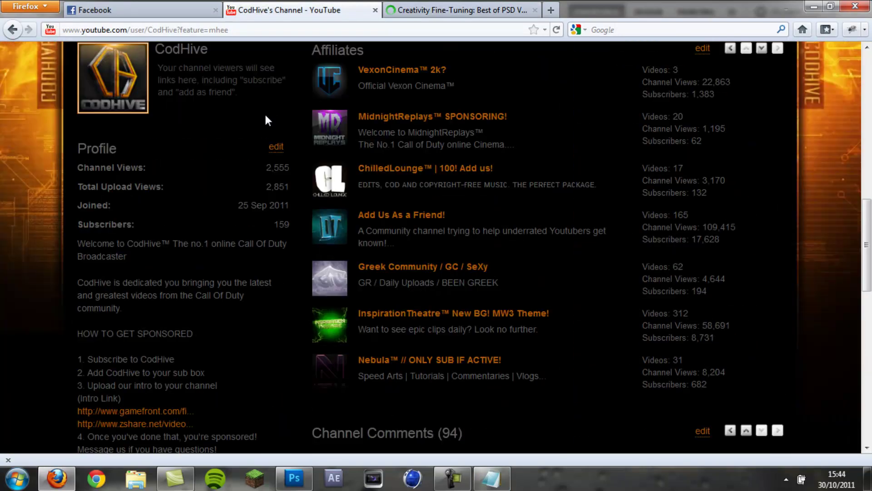
scroll(262, 111, up, 14)
scroll(263, 111, up, 8)
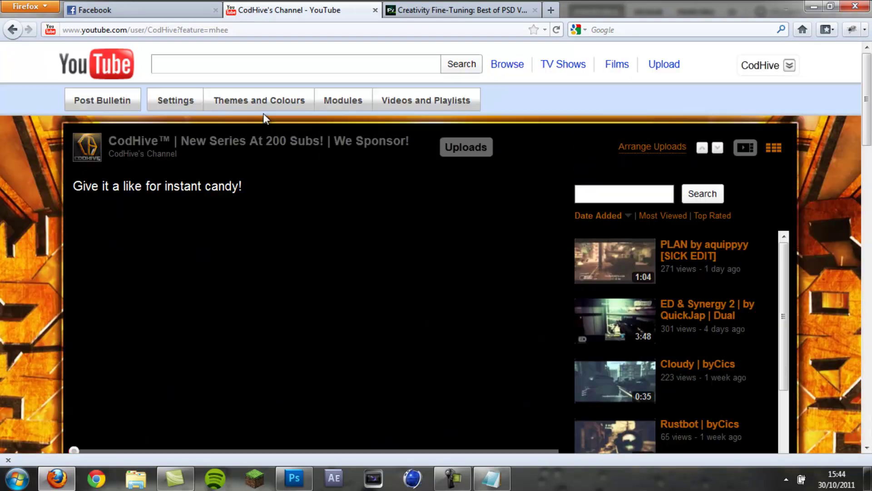
scroll(622, 109, down, 10)
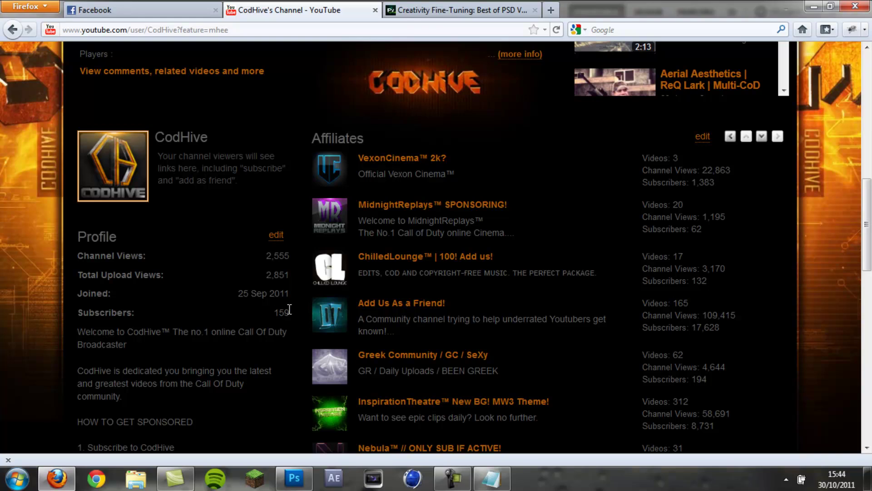
scroll(552, 173, up, 10)
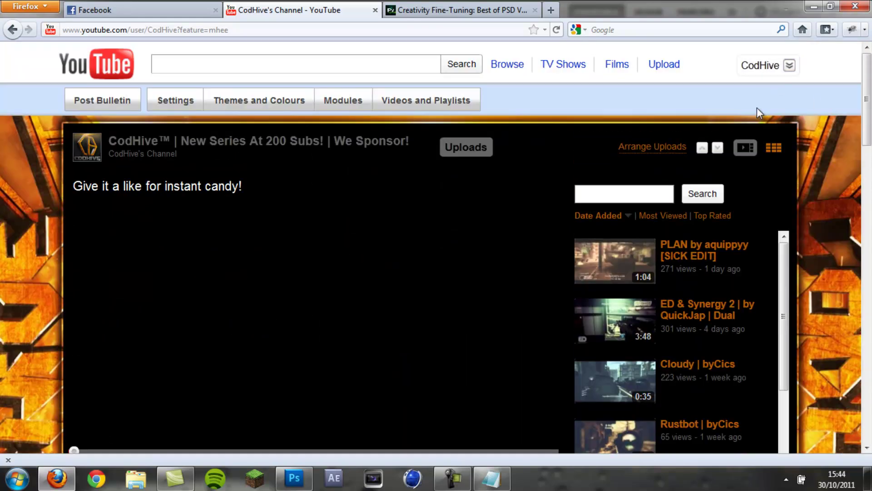
scroll(758, 195, down, 5)
scroll(727, 227, up, 4)
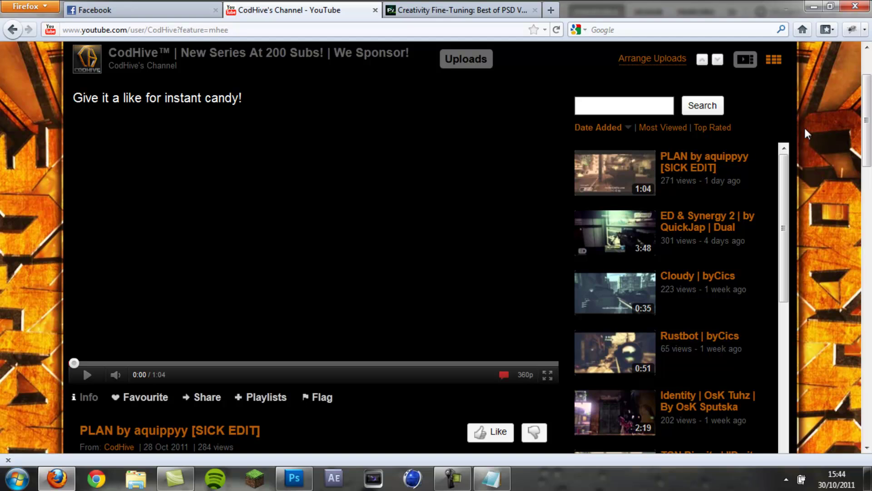
scroll(571, 186, down, 10)
scroll(220, 236, down, 5)
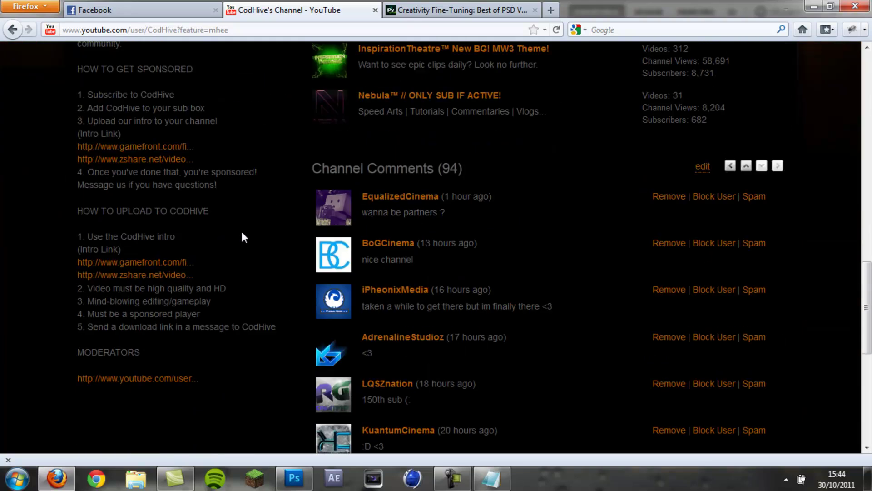
scroll(243, 237, up, 15)
click(452, 478)
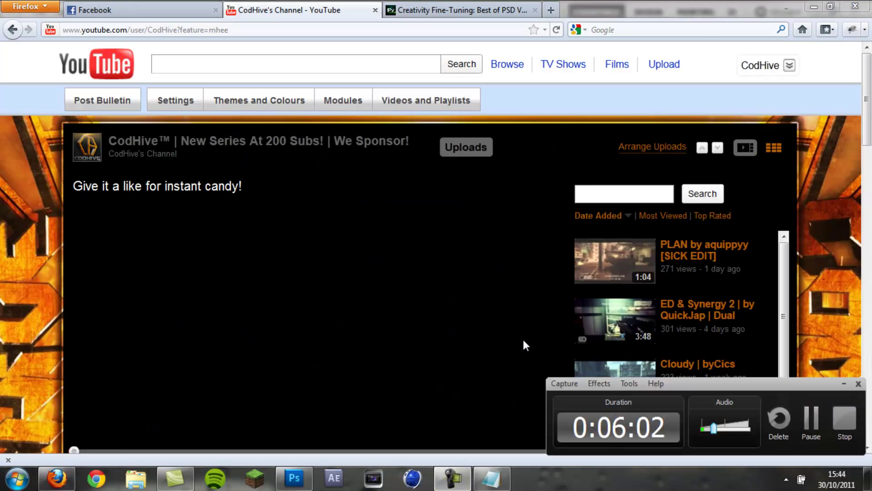
click(282, 470)
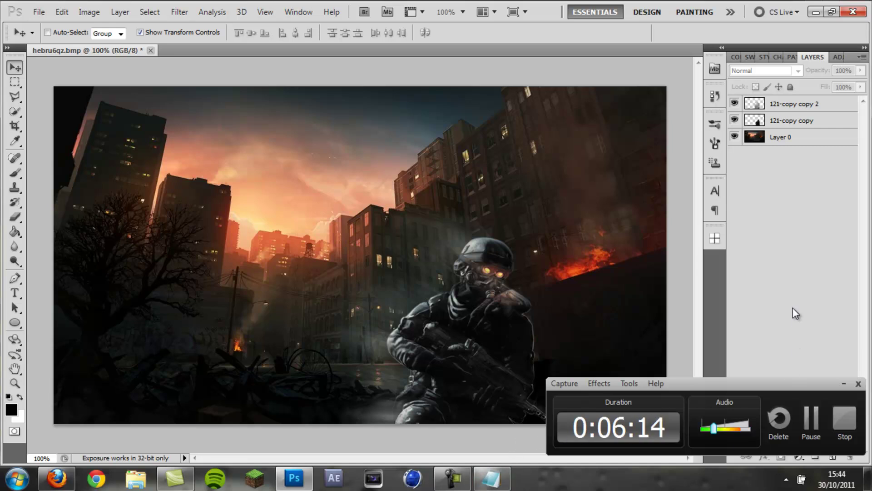
click(56, 478)
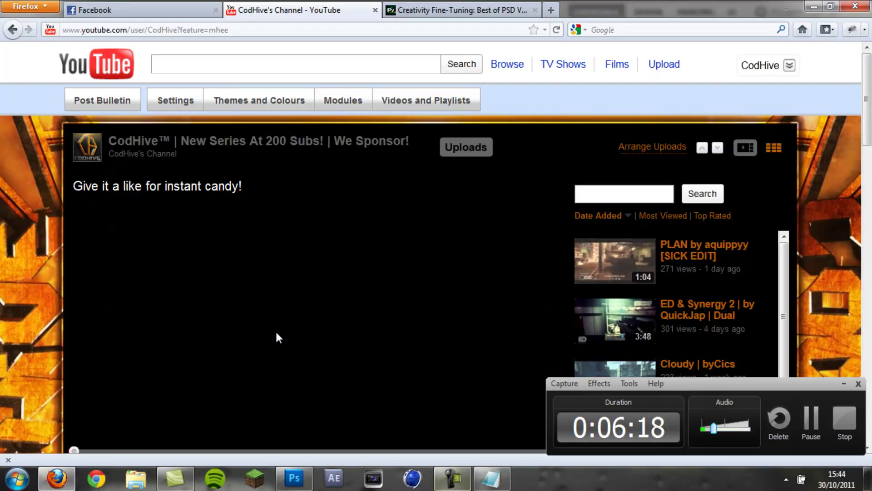
click(282, 477)
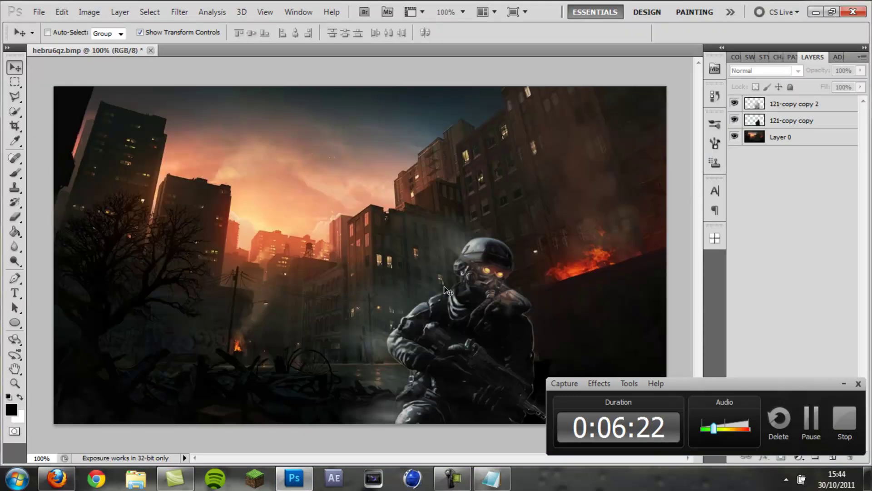